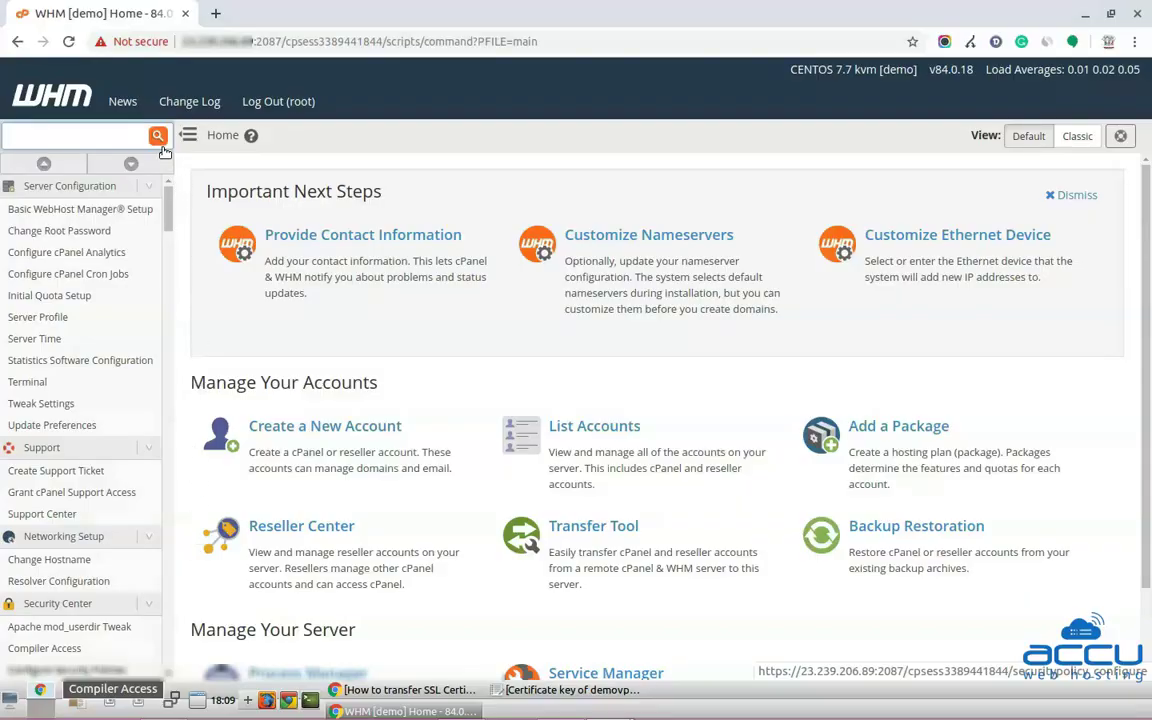
- Search the WHM functions for "SSL TLS" and open SSL Storage Manager
{"action": "left_click", "coordinate": [52, 131]}
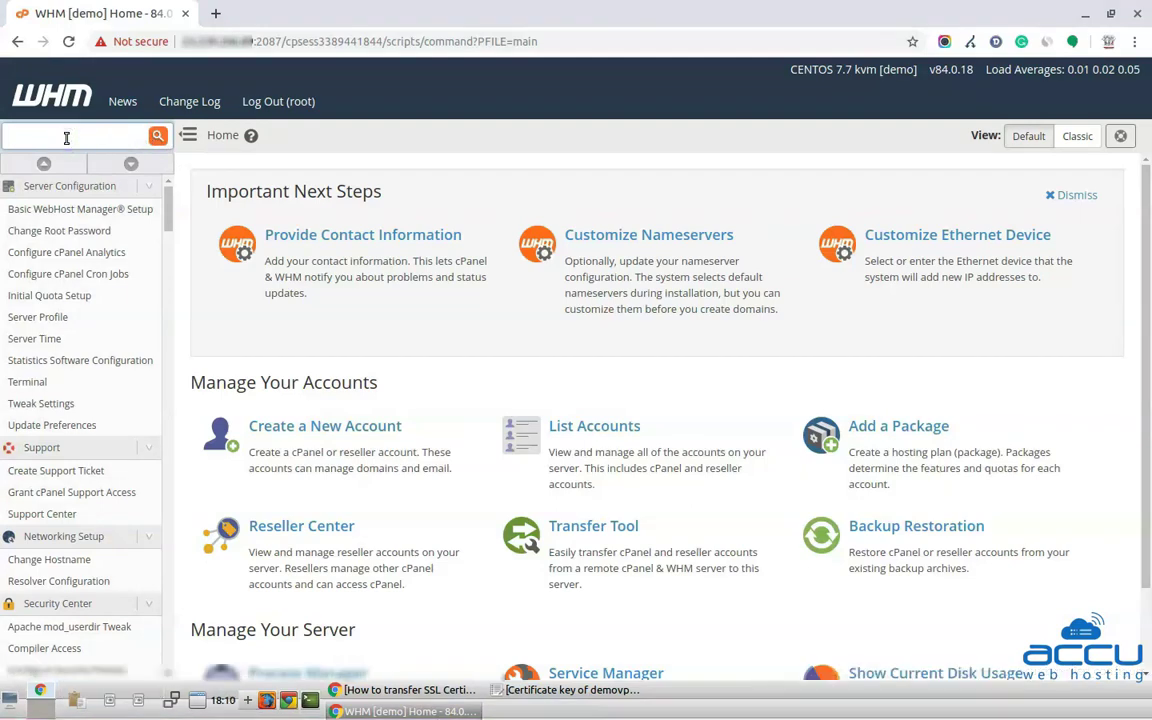
{"action": "type", "text": "SSL TLS"}
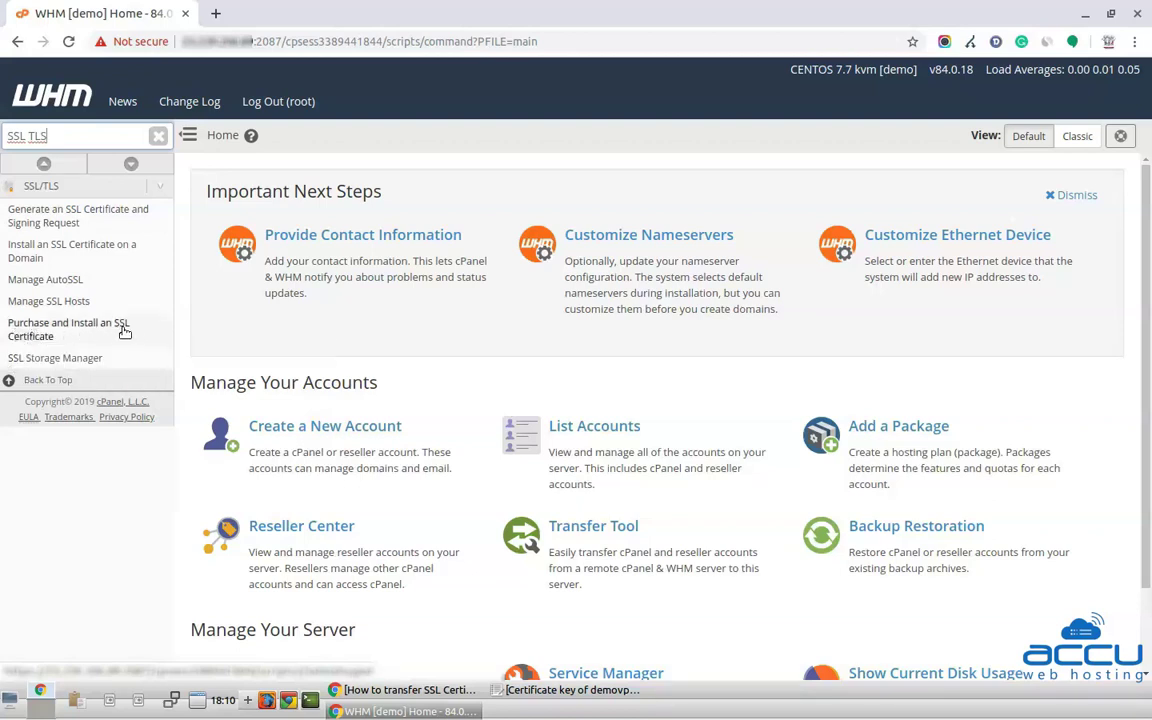
{"action": "left_click", "coordinate": [47, 361]}
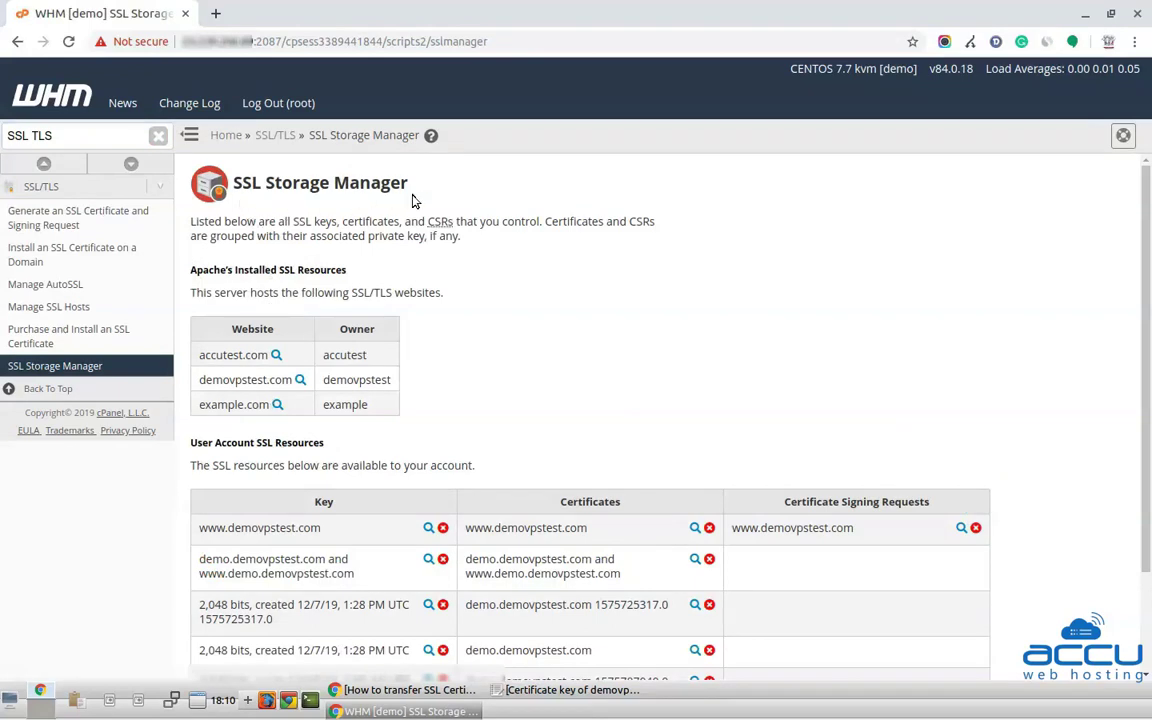
{"action": "scroll", "coordinate": [380, 350], "scroll_direction": "down", "scroll_amount": 1}
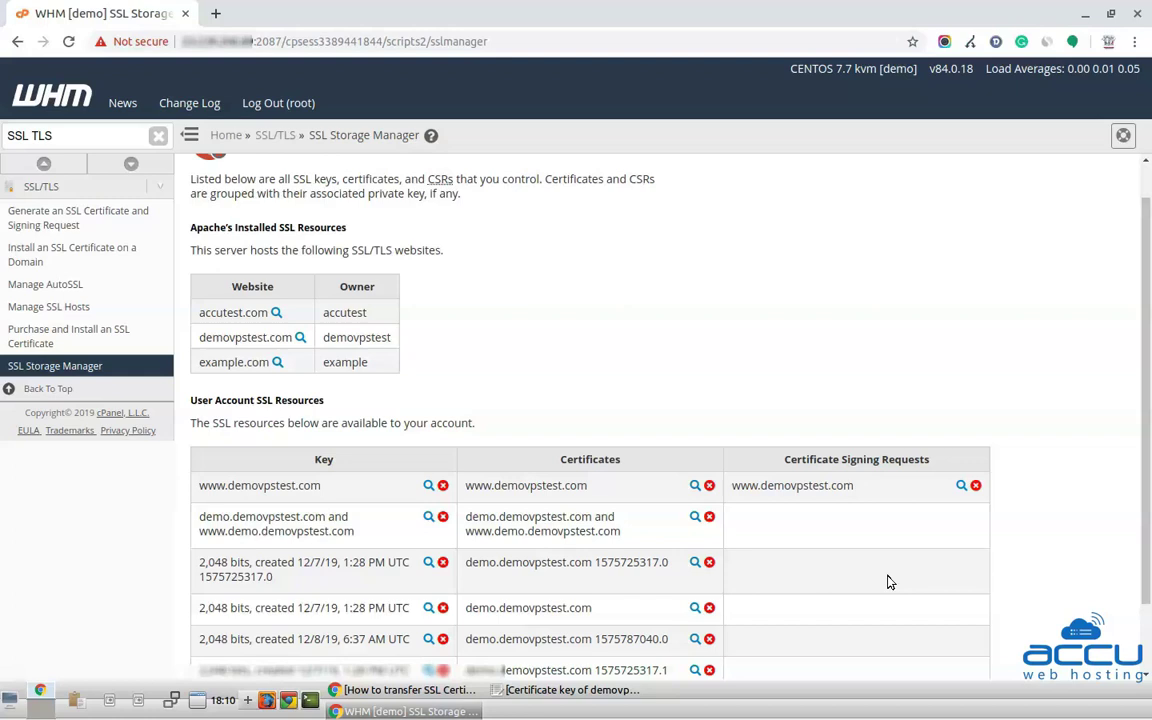
{"action": "scroll", "coordinate": [888, 579], "scroll_direction": "down", "scroll_amount": 1}
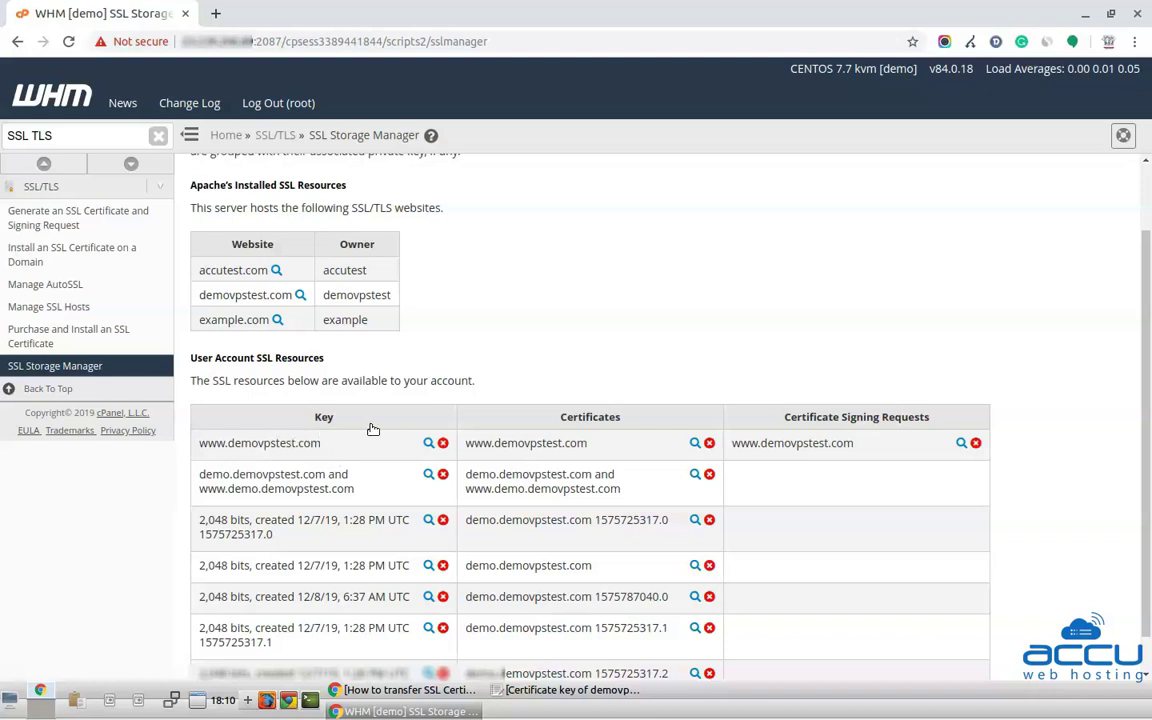
{"action": "left_click", "coordinate": [429, 445]}
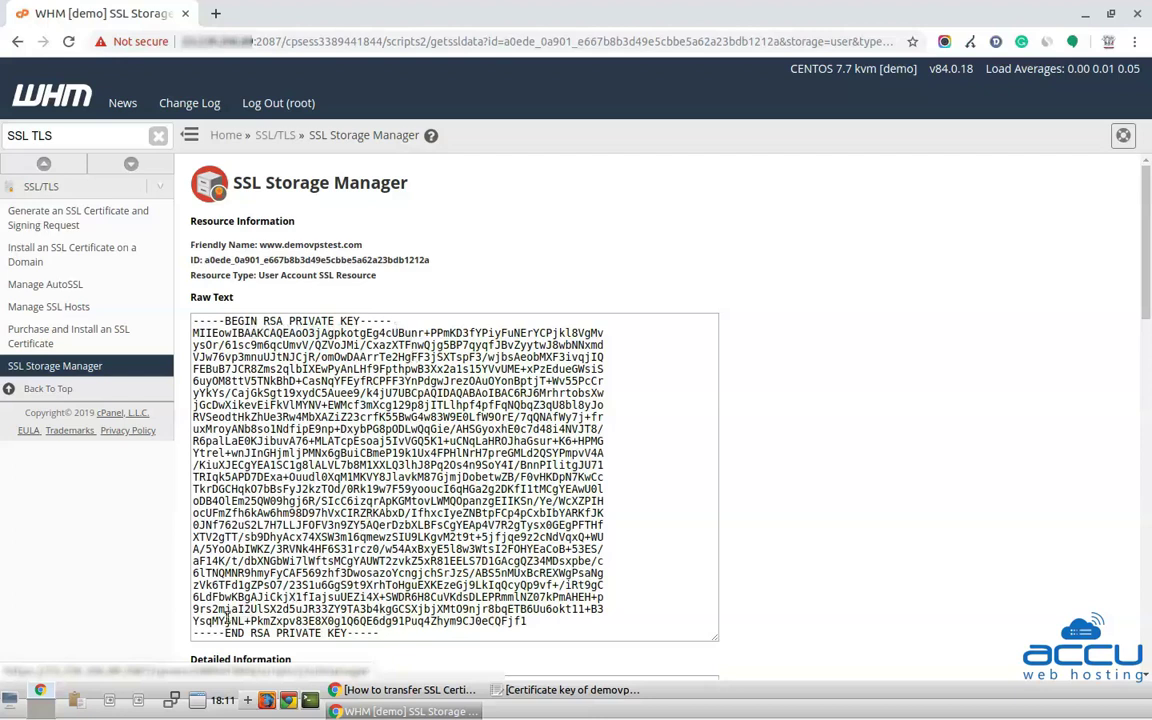
{"action": "left_click_drag", "start_coordinate": [388, 630], "coordinate": [192, 322]}
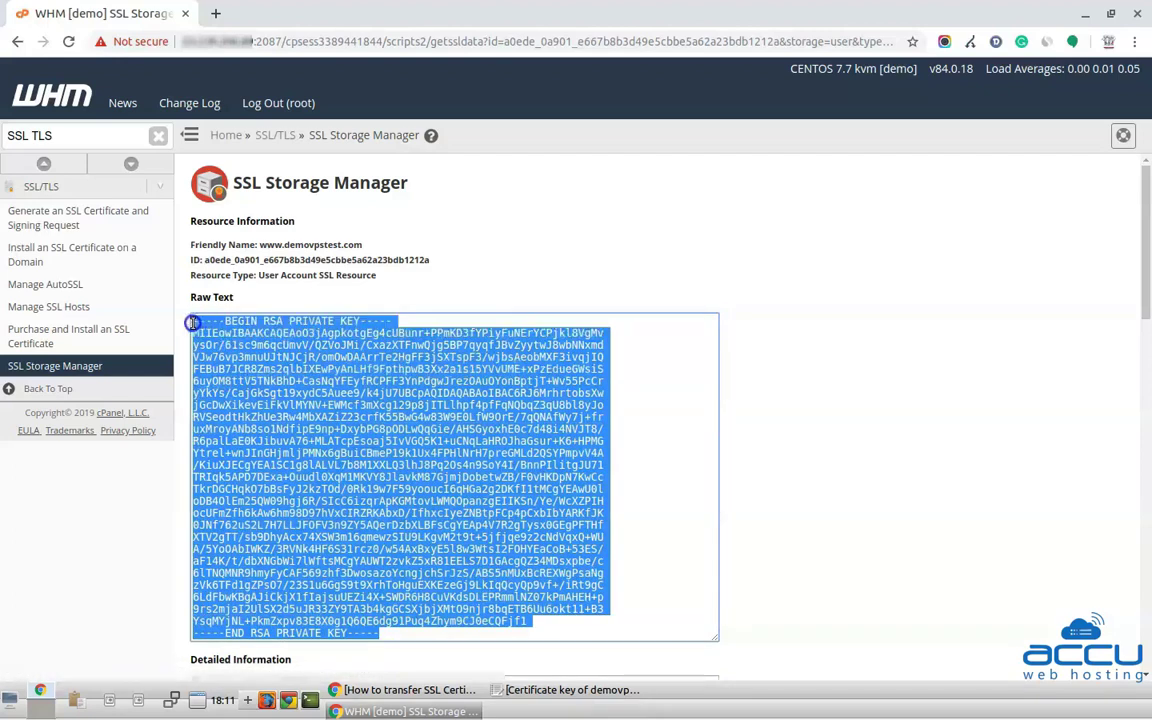
{"action": "right_click", "coordinate": [222, 331]}
{"action": "left_click", "coordinate": [255, 346]}
- Switch to the text editor and paste the private key below the heading in the "private key of demovpstest.com" document, after a blank line
{"action": "left_click", "coordinate": [545, 690]}
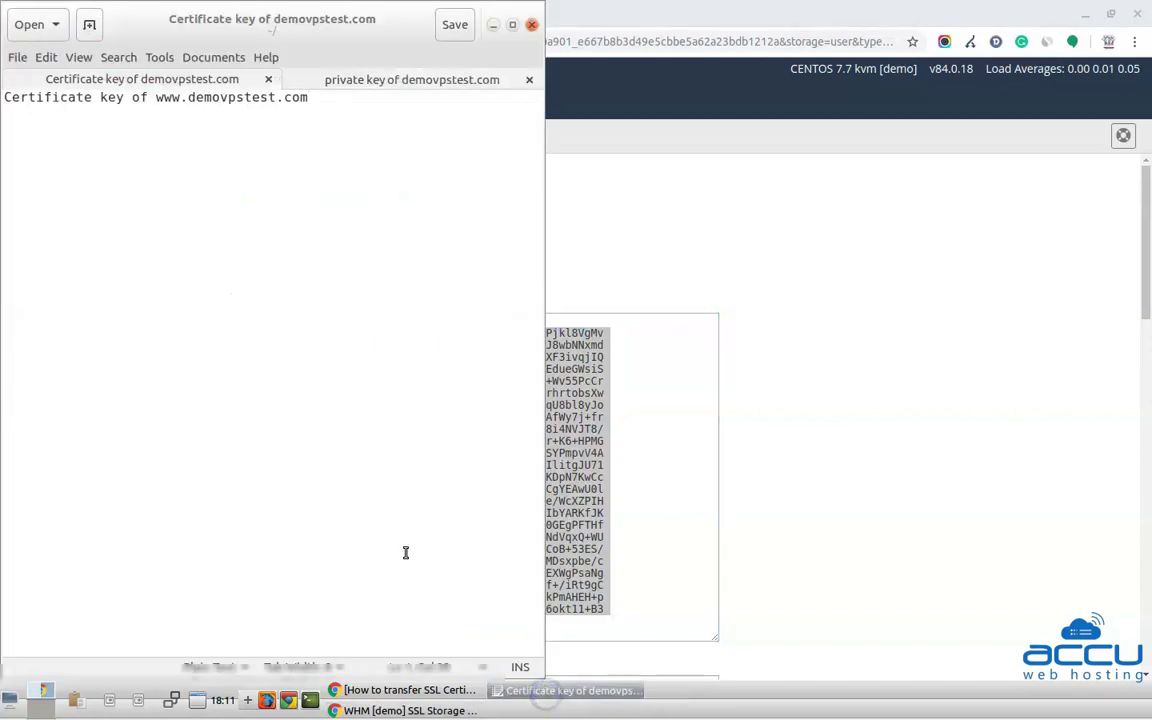
{"action": "left_click", "coordinate": [313, 80]}
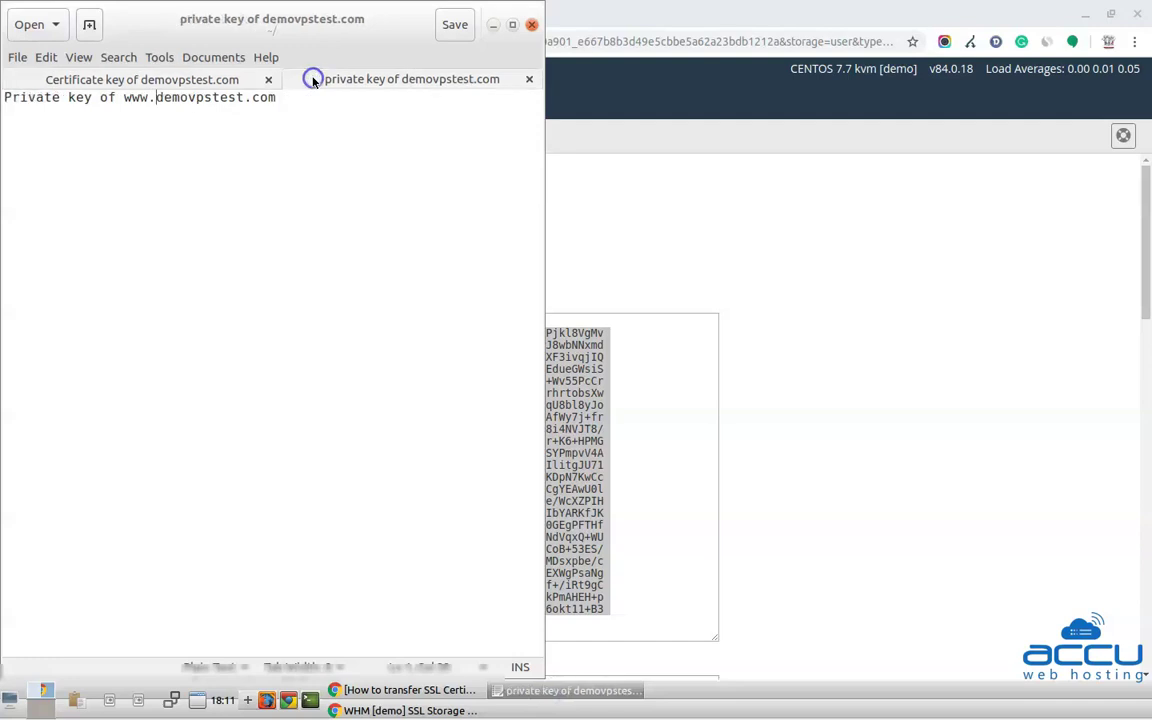
{"action": "left_click", "coordinate": [285, 98]}
{"action": "key", "text": "Return"}
{"action": "key", "text": "Return"}
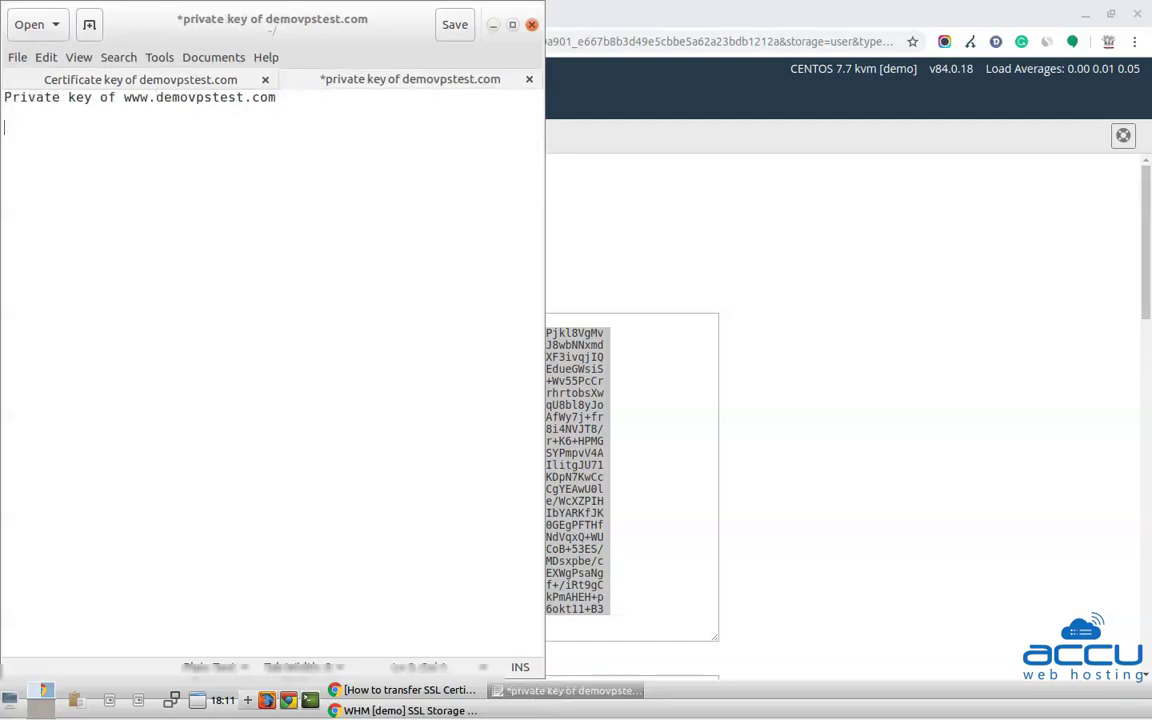
{"action": "key", "text": "ctrl+v"}
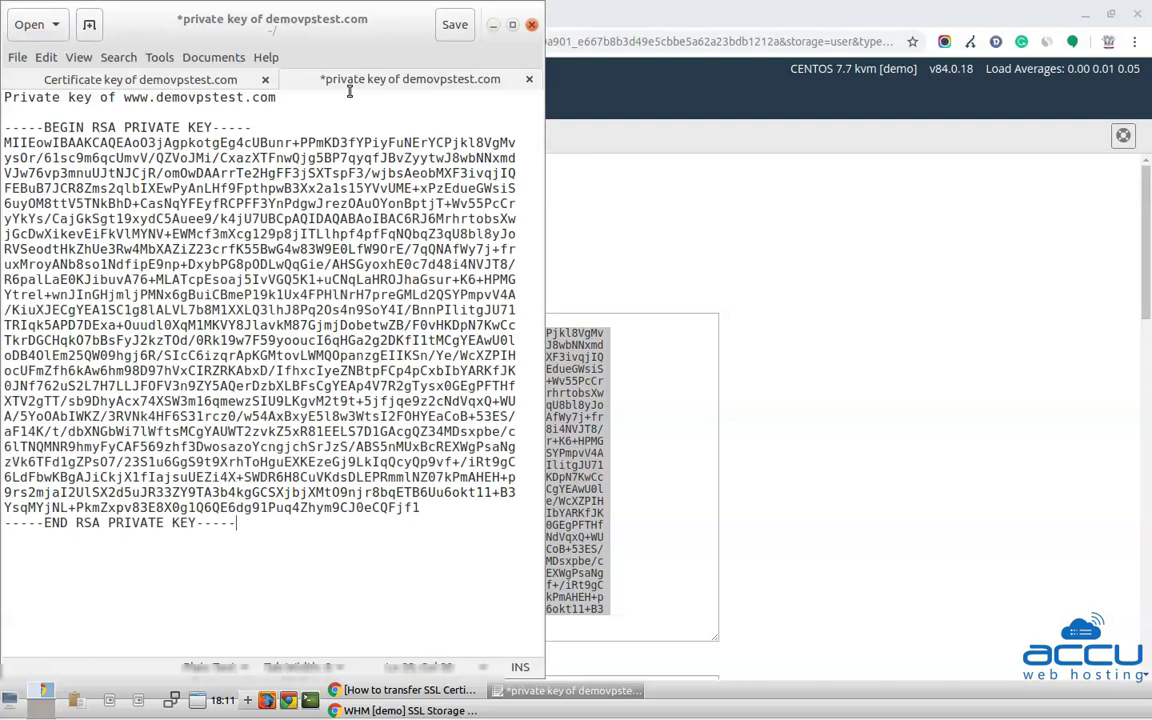
- Switch back to WHM in the browser and return from the private key details to the SSL Storage Manager list
{"action": "key", "text": "alt+Tab"}
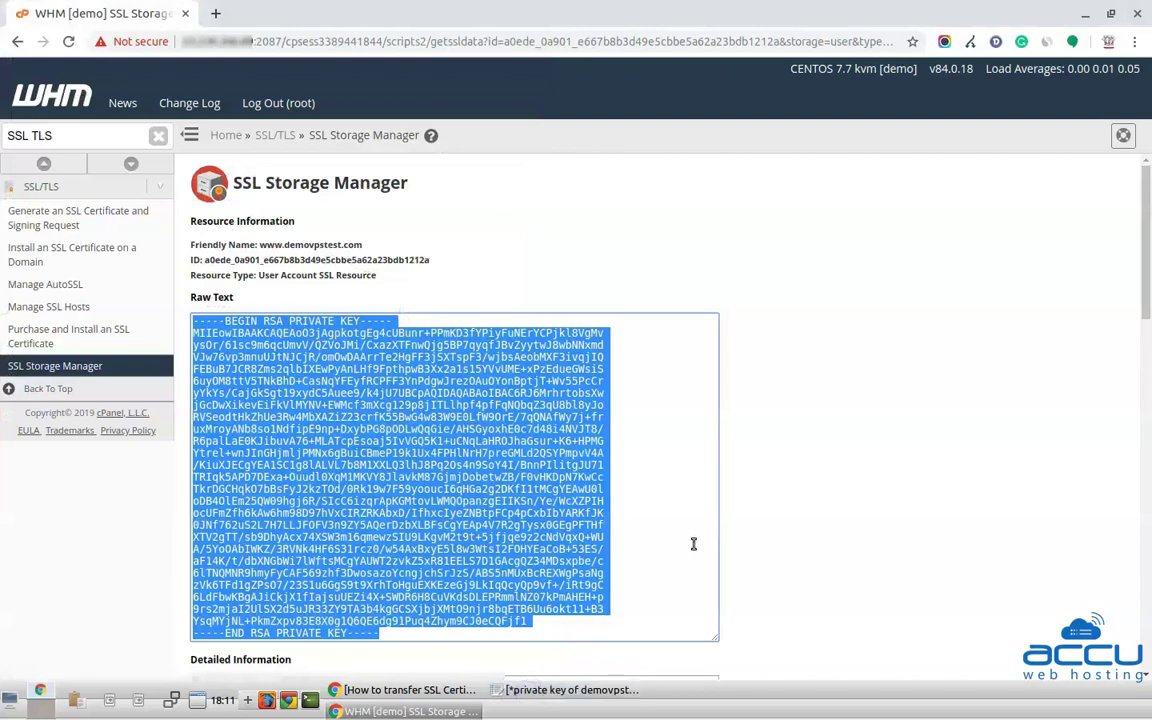
{"action": "scroll", "coordinate": [697, 543], "scroll_direction": "down", "scroll_amount": 5}
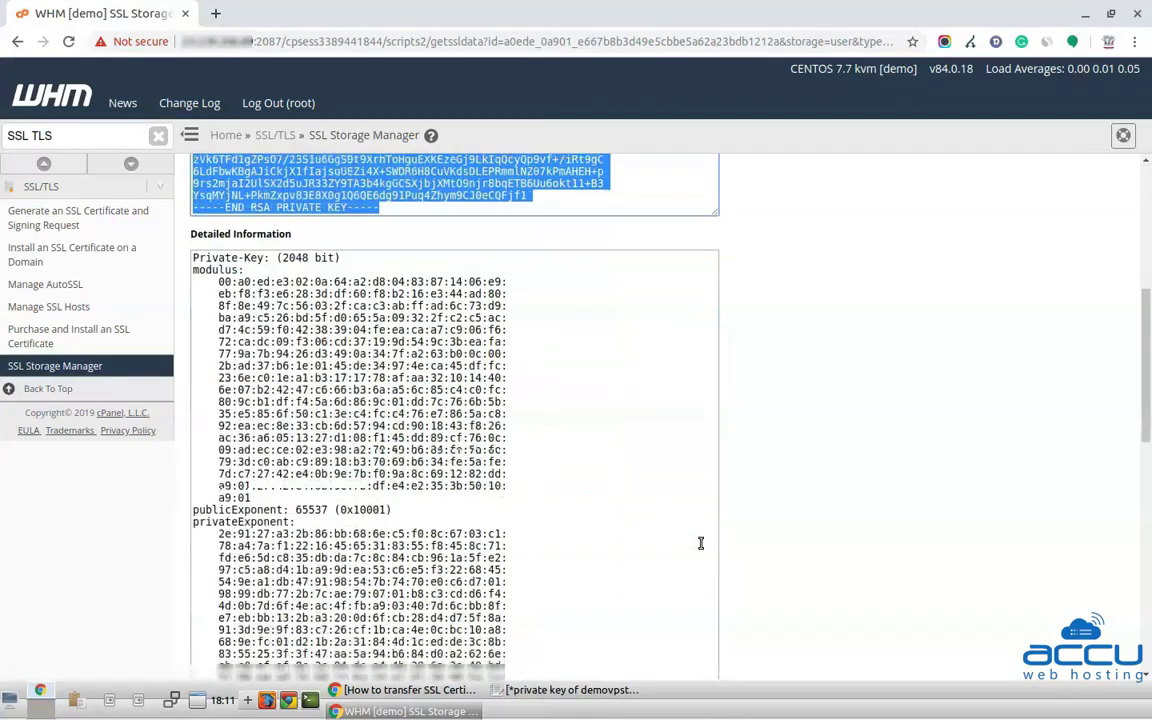
{"action": "scroll", "coordinate": [701, 543], "scroll_direction": "down", "scroll_amount": 9}
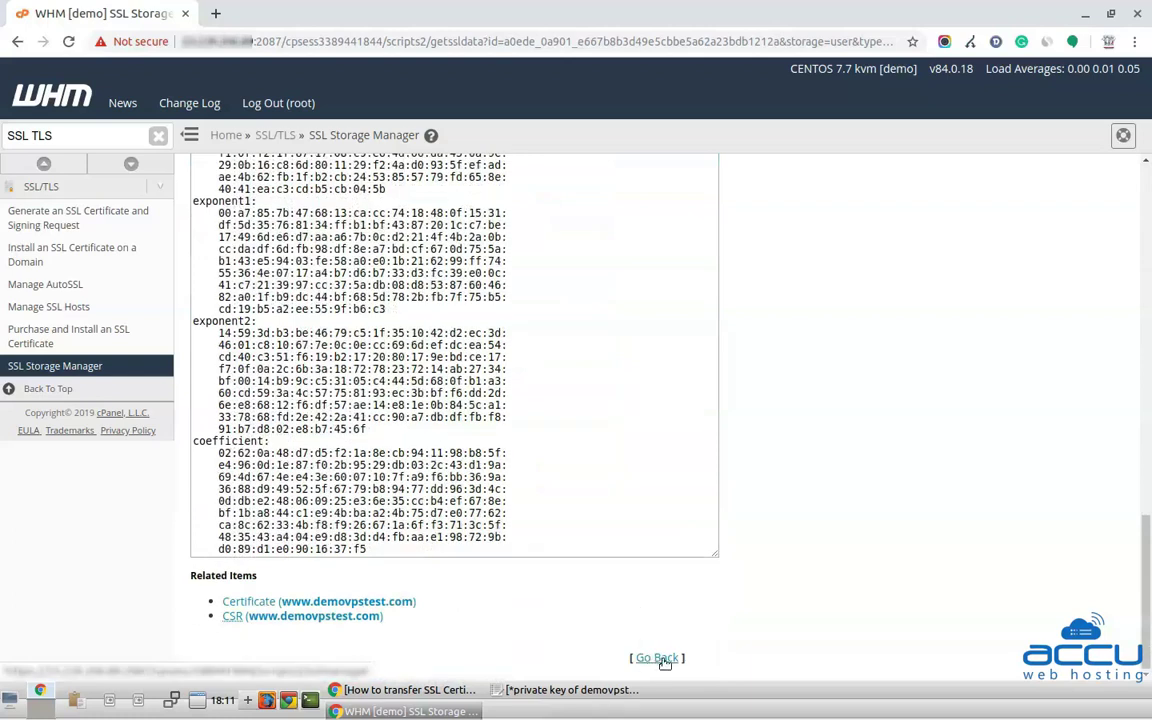
{"action": "left_click", "coordinate": [661, 659]}
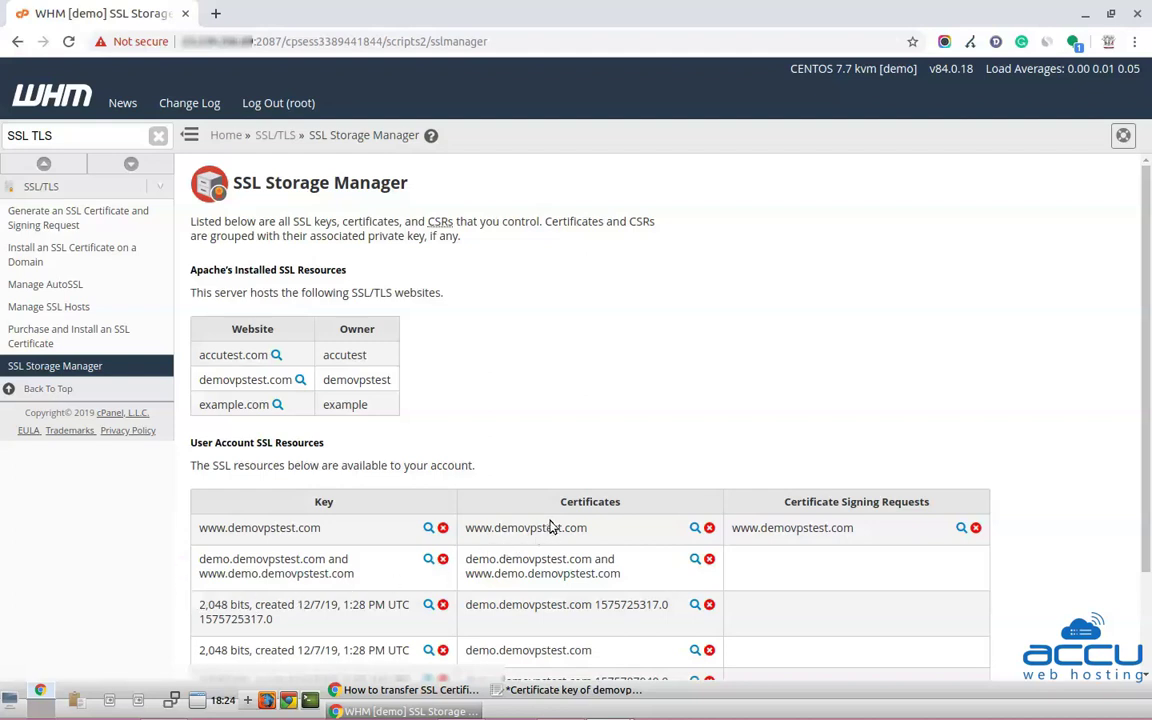
{"action": "left_click", "coordinate": [695, 529]}
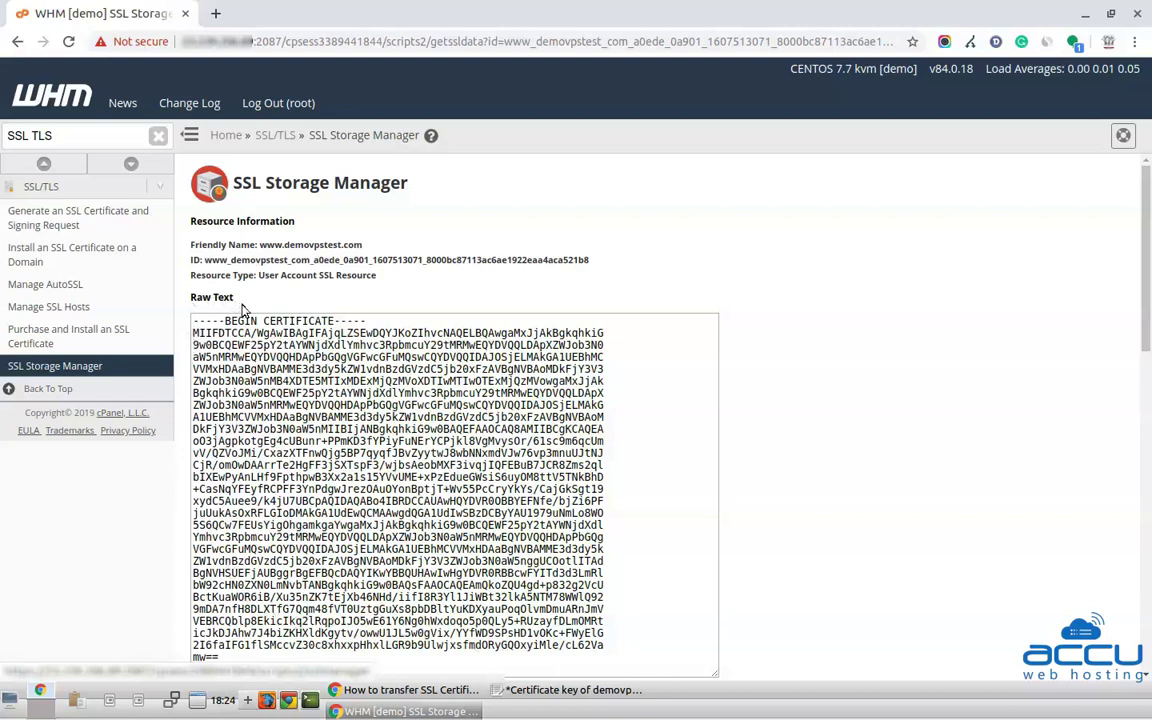
{"action": "scroll", "coordinate": [215, 290], "scroll_direction": "down", "scroll_amount": 1}
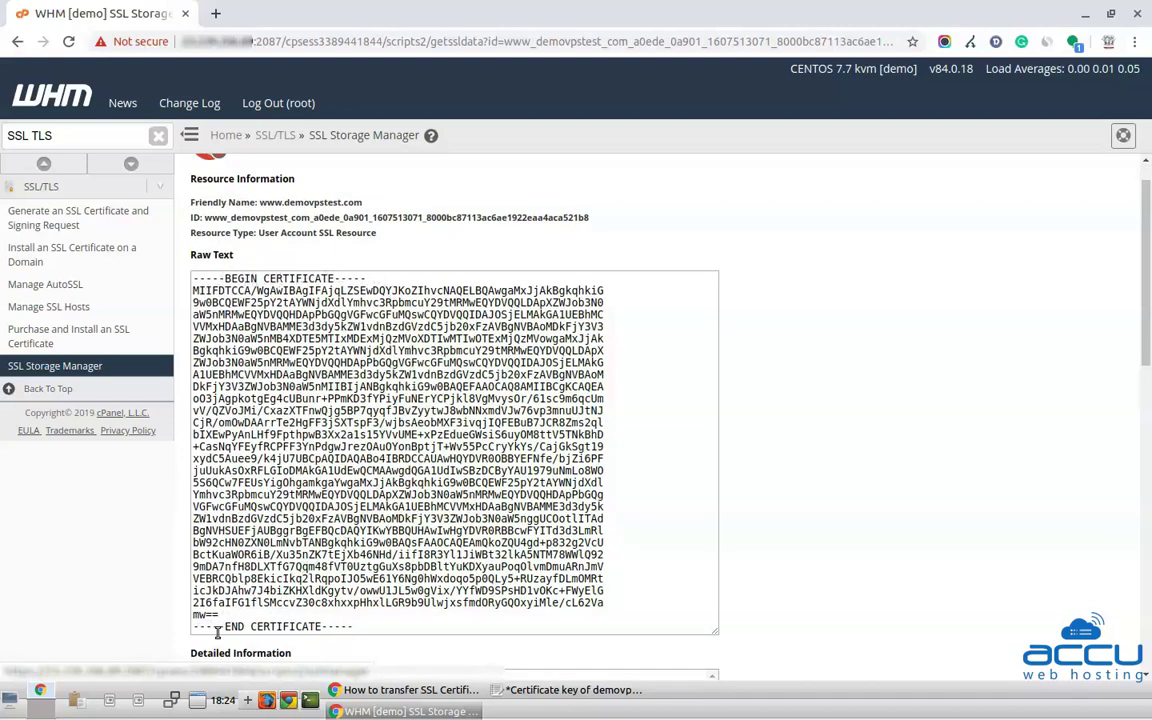
{"action": "left_click_drag", "start_coordinate": [377, 627], "coordinate": [168, 272]}
{"action": "right_click", "coordinate": [231, 300]}
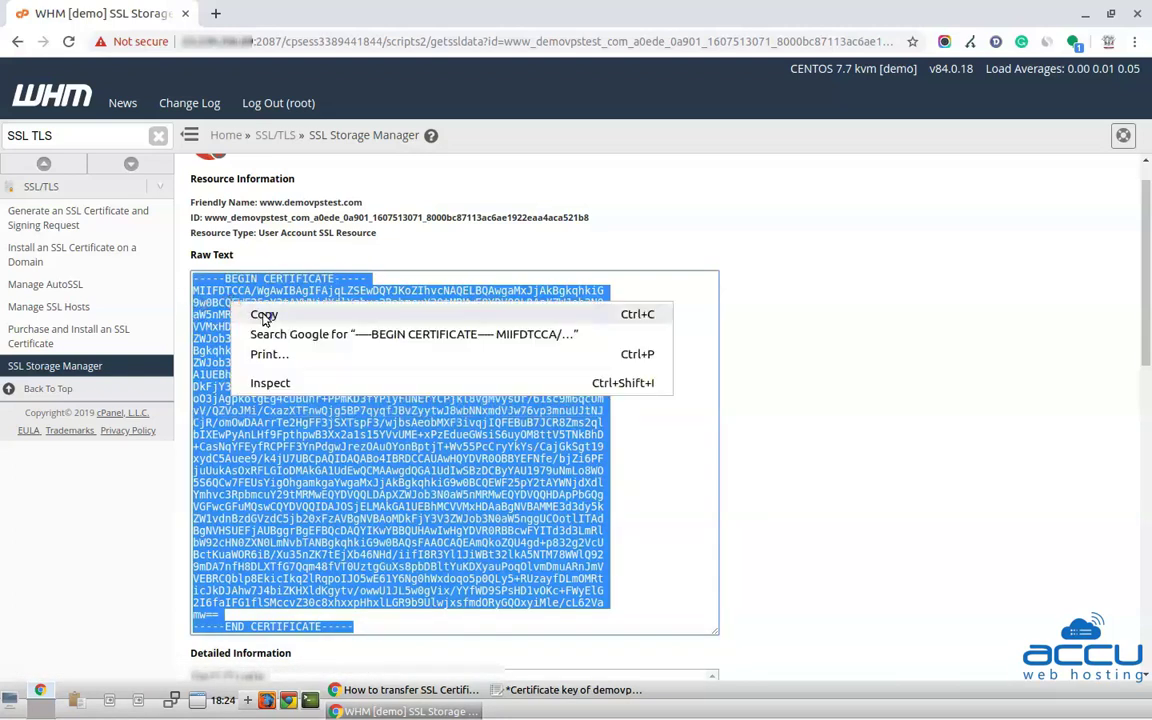
{"action": "left_click", "coordinate": [258, 313]}
- Switch to the text editor and paste the certificate below the heading in the "Certificate key of demovpstest.com" document
{"action": "left_click", "coordinate": [562, 690]}
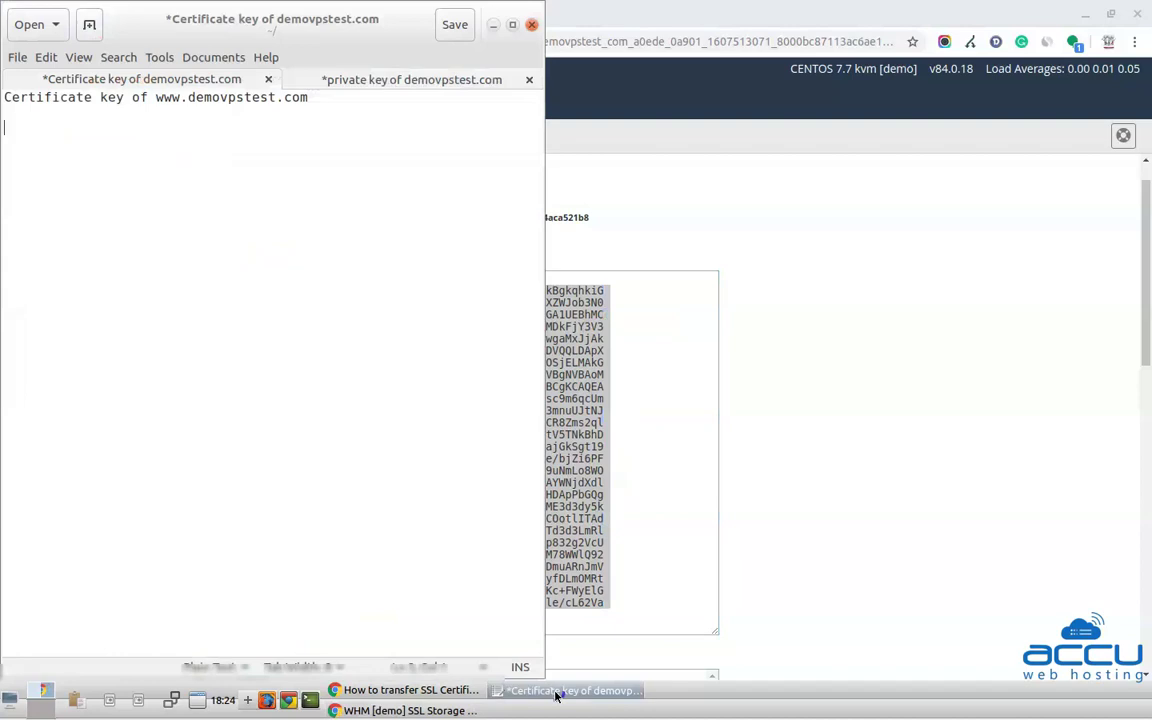
{"action": "right_click", "coordinate": [66, 135]}
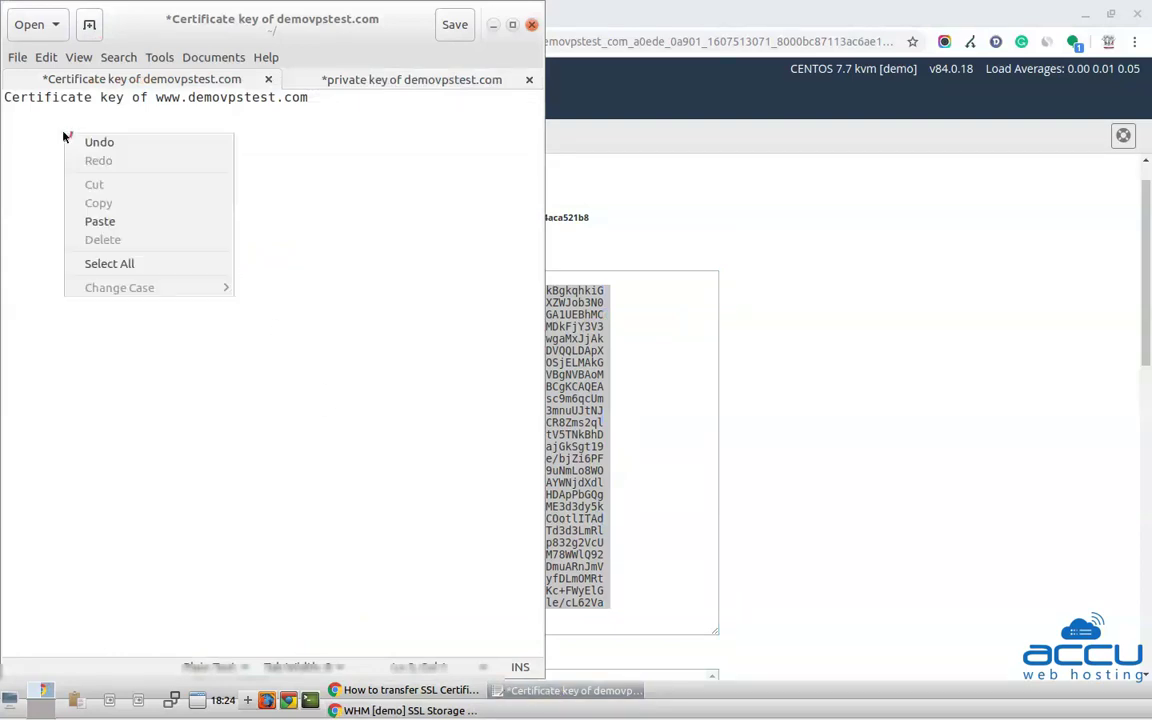
{"action": "left_click", "coordinate": [101, 221]}
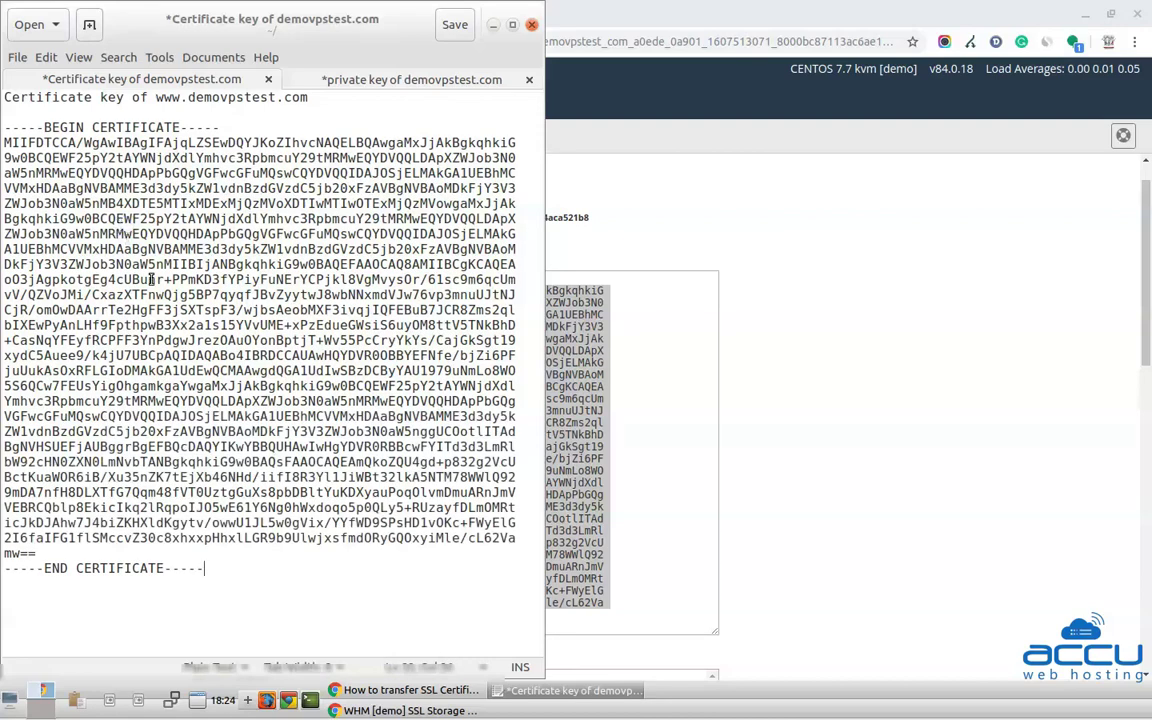
- Switch back to the browser and leave the certificate details for the SSL Storage Manager list
{"action": "left_click", "coordinate": [565, 690]}
{"action": "left_click", "coordinate": [735, 578]}
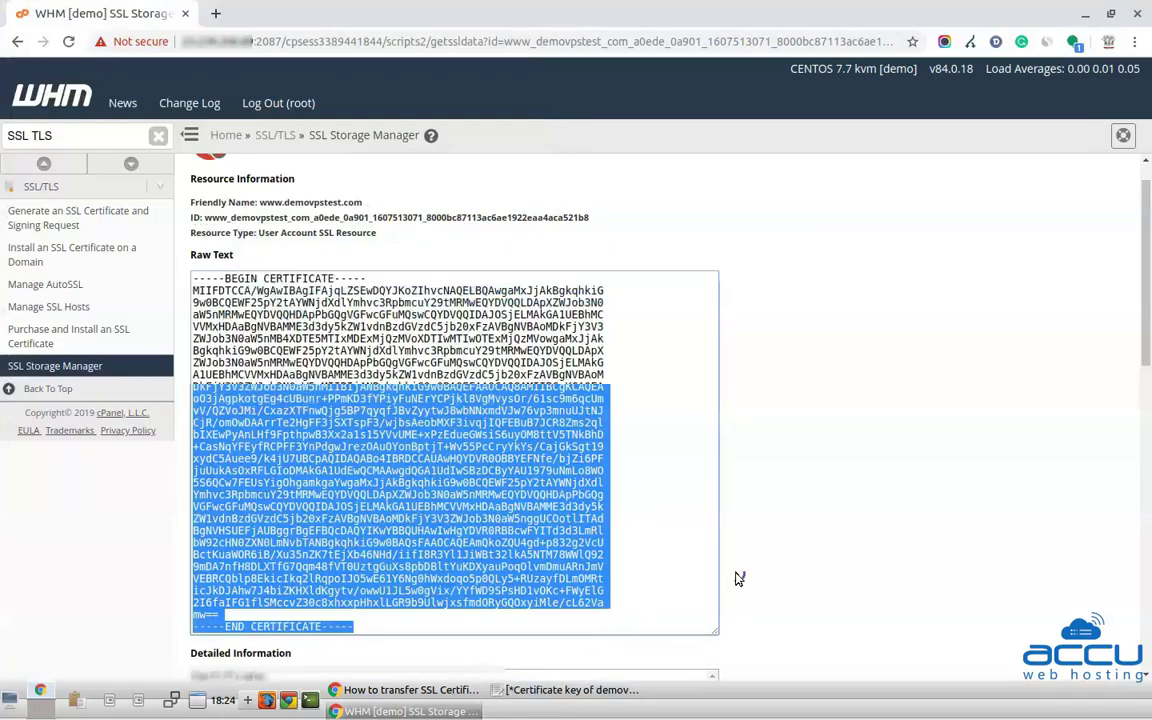
{"action": "scroll", "coordinate": [735, 578], "scroll_direction": "down", "scroll_amount": 8}
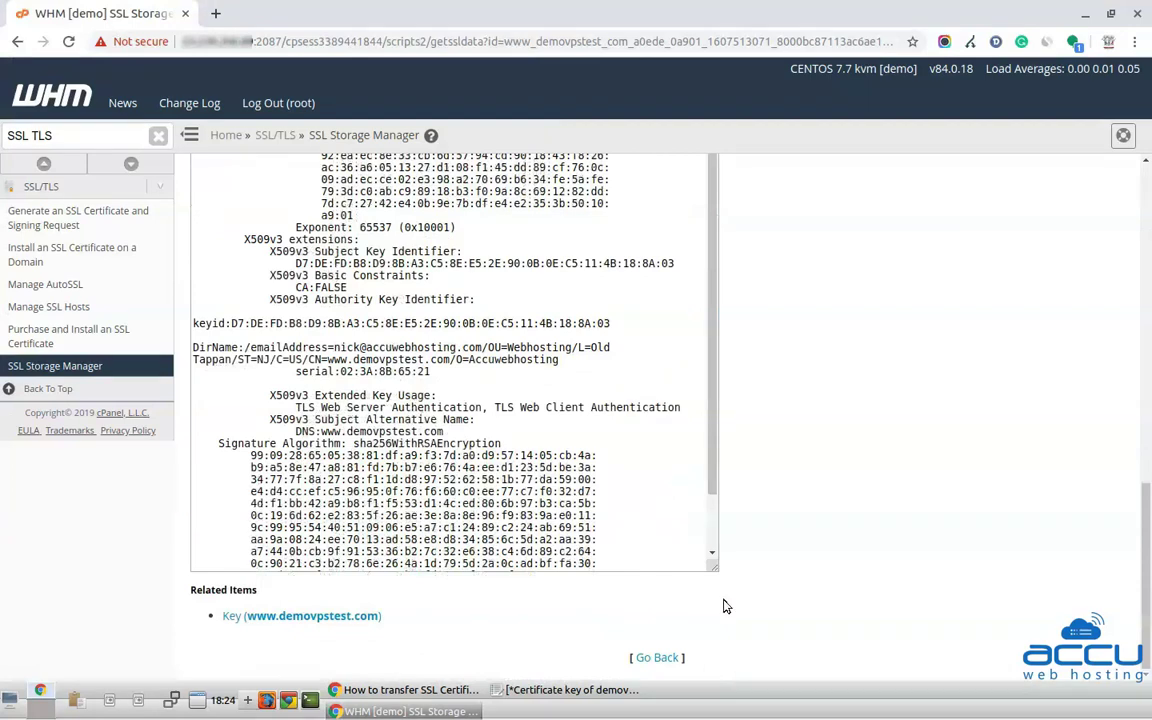
{"action": "left_click", "coordinate": [659, 659]}
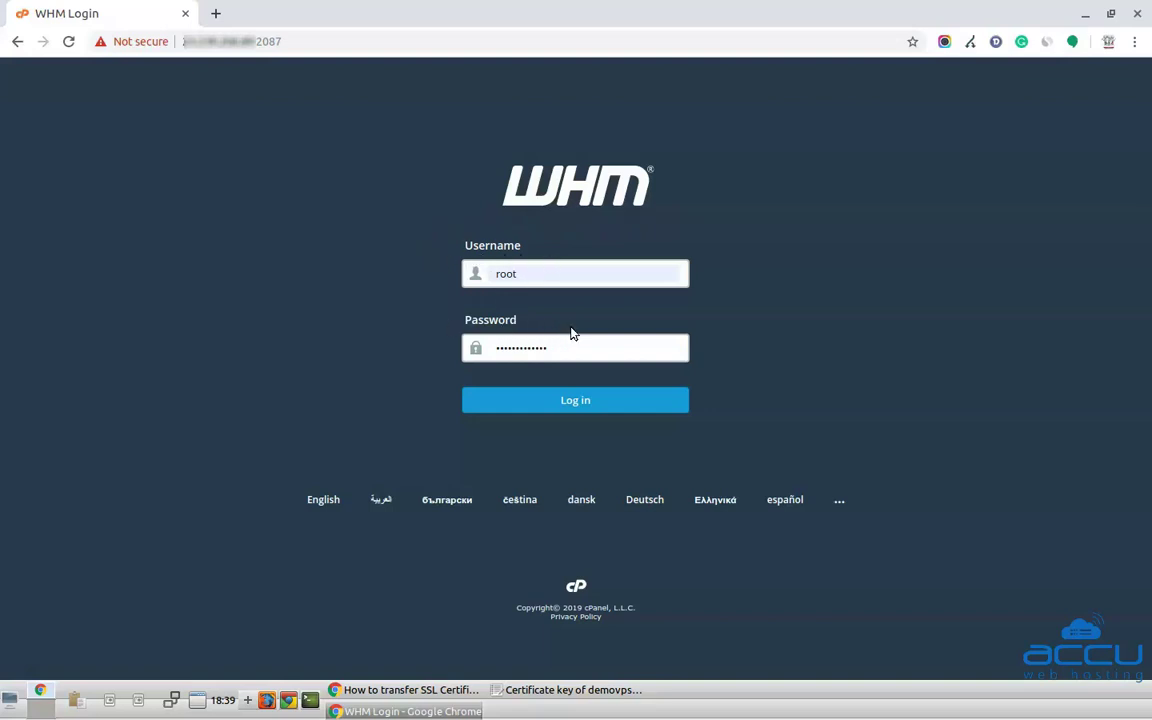
- Log in to WHM as root, search for "SSL TLS" and open Install an SSL Certificate on a Domain
{"action": "left_click", "coordinate": [505, 400]}
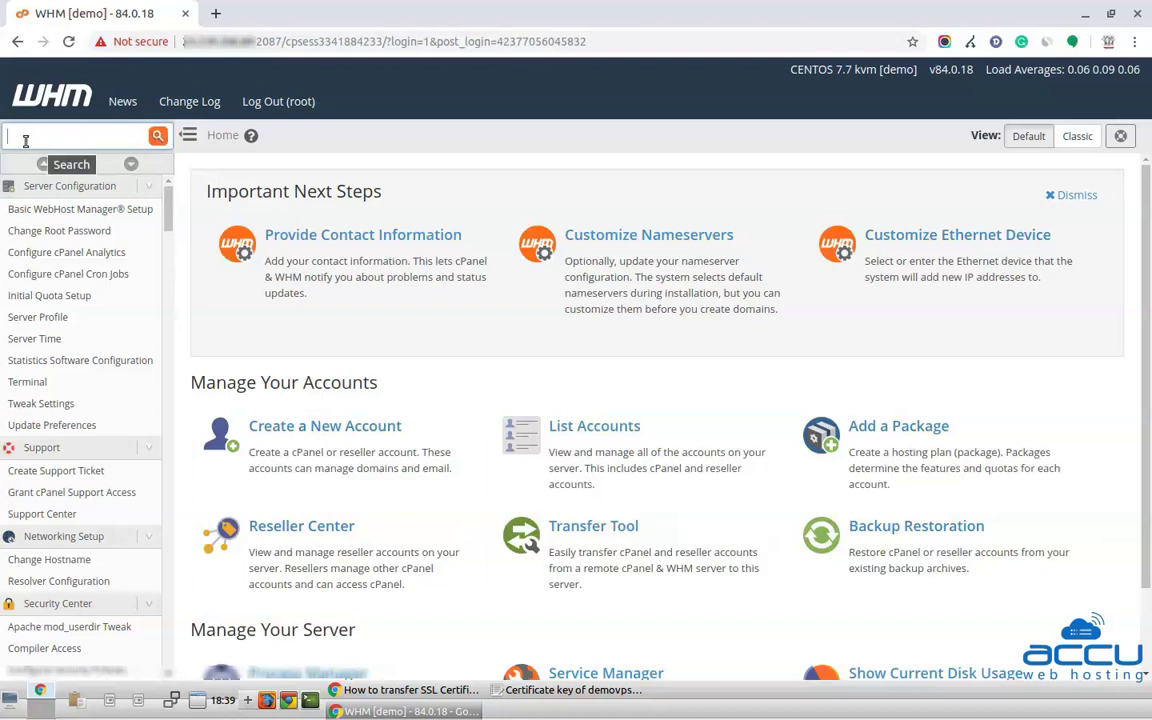
{"action": "left_click", "coordinate": [93, 138]}
{"action": "type", "text": "SSL"}
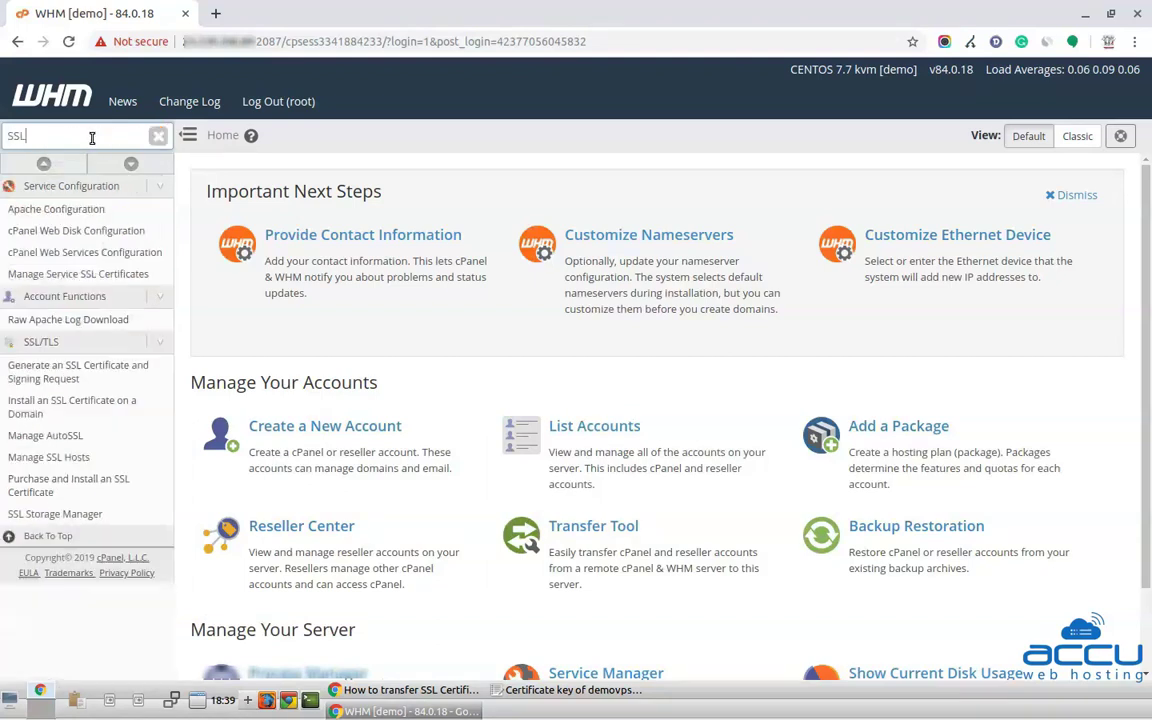
{"action": "type", "text": " TLS"}
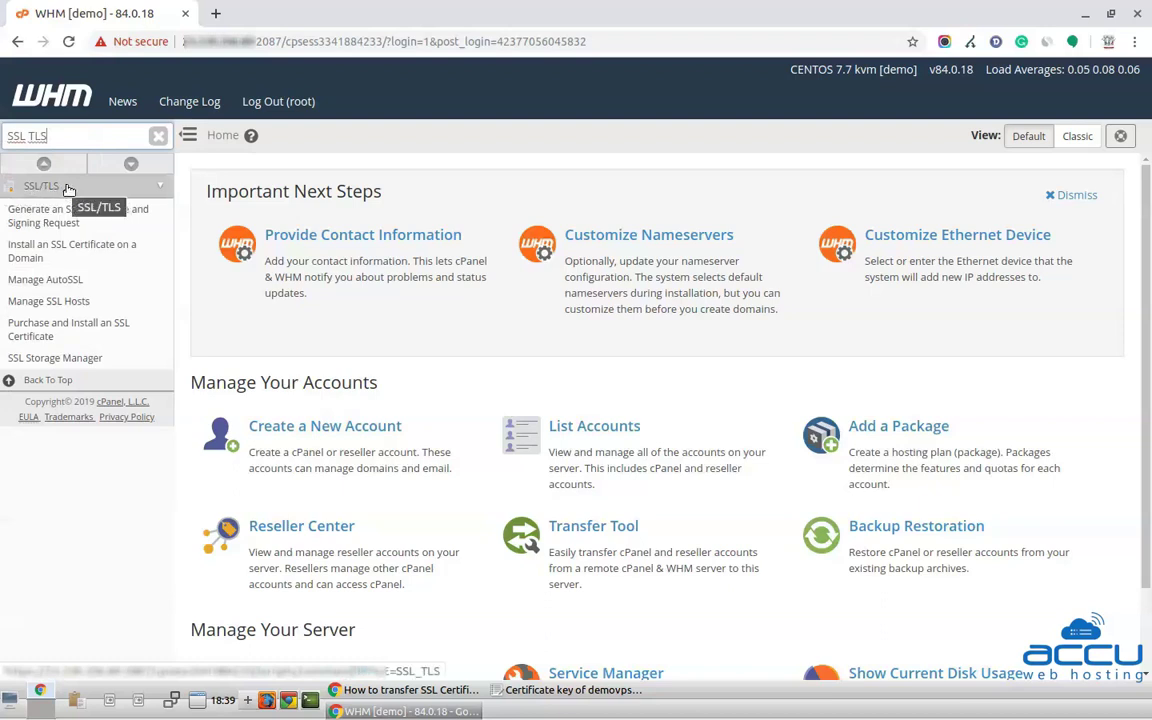
{"action": "left_click", "coordinate": [50, 256]}
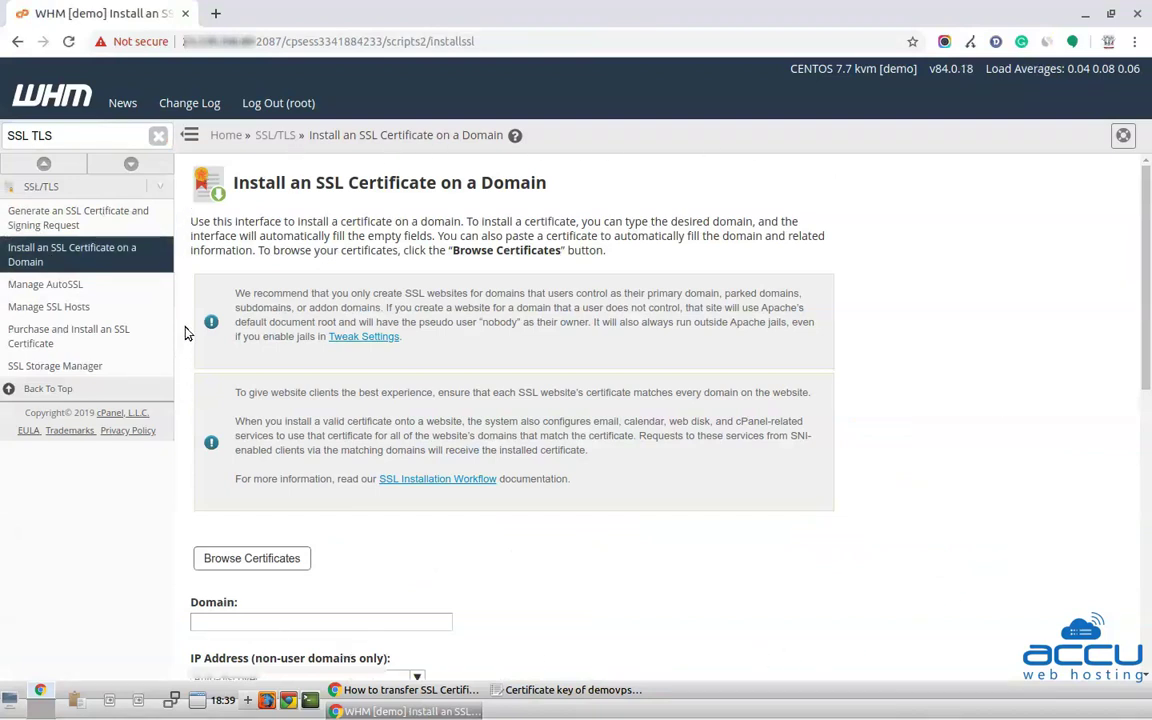
{"action": "scroll", "coordinate": [185, 333], "scroll_direction": "down", "scroll_amount": 3}
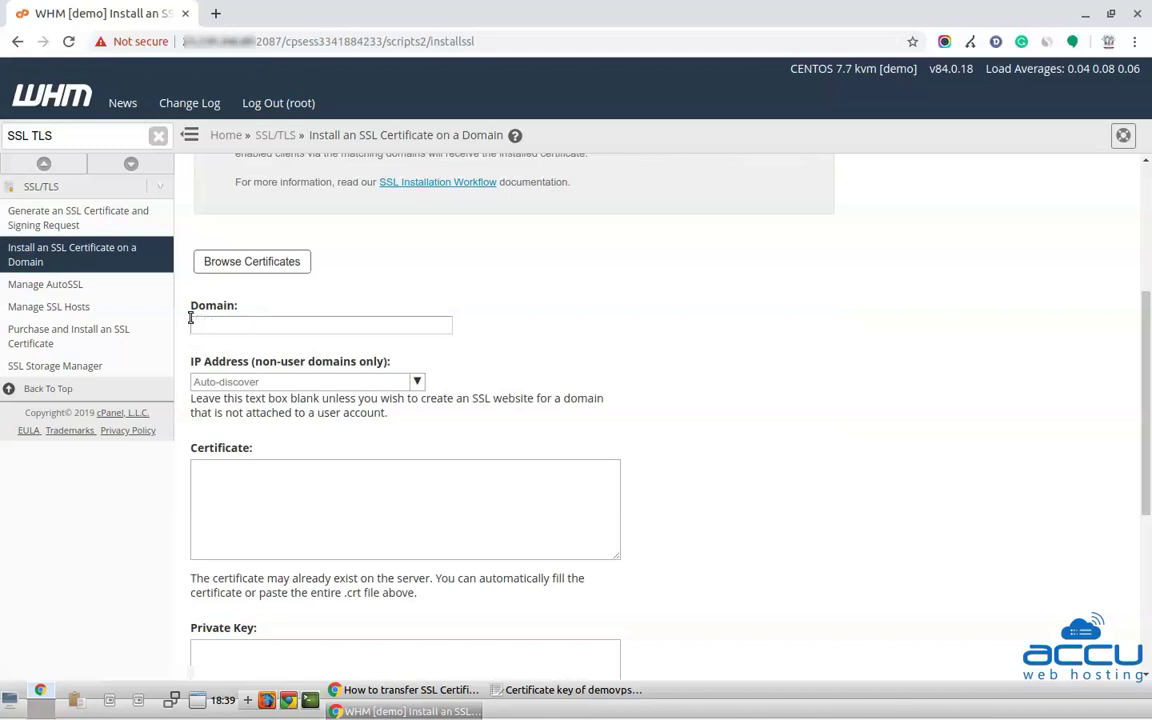
{"action": "left_click", "coordinate": [334, 324]}
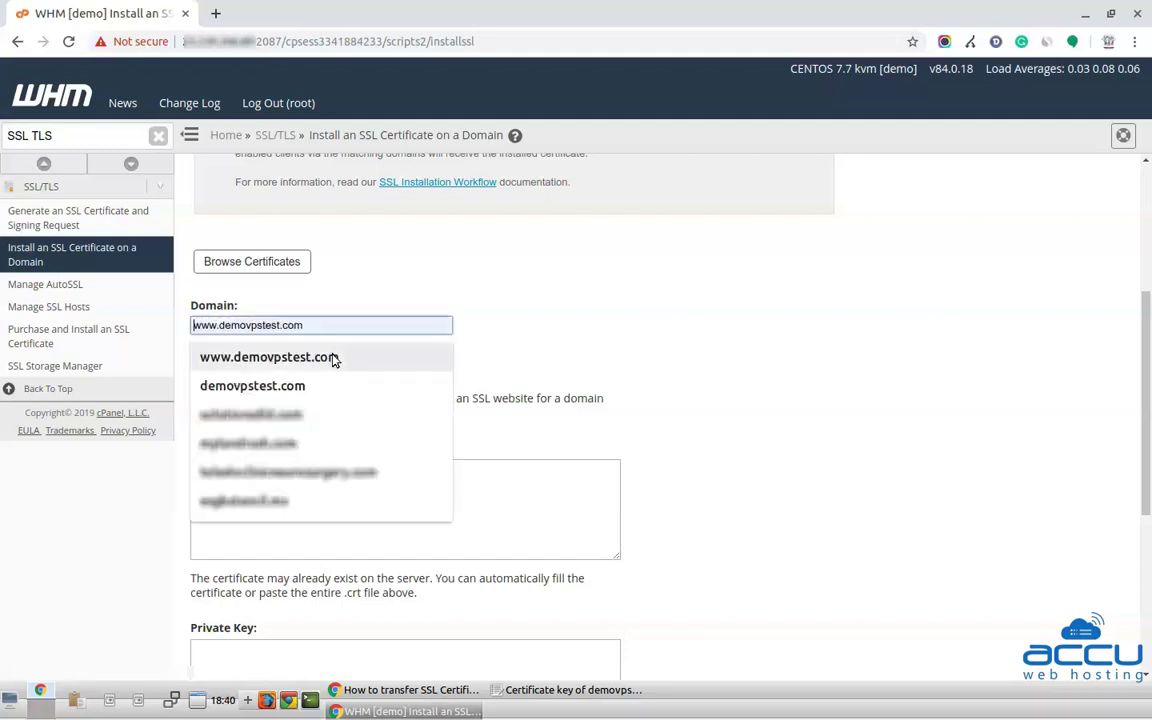
{"action": "left_click", "coordinate": [400, 357]}
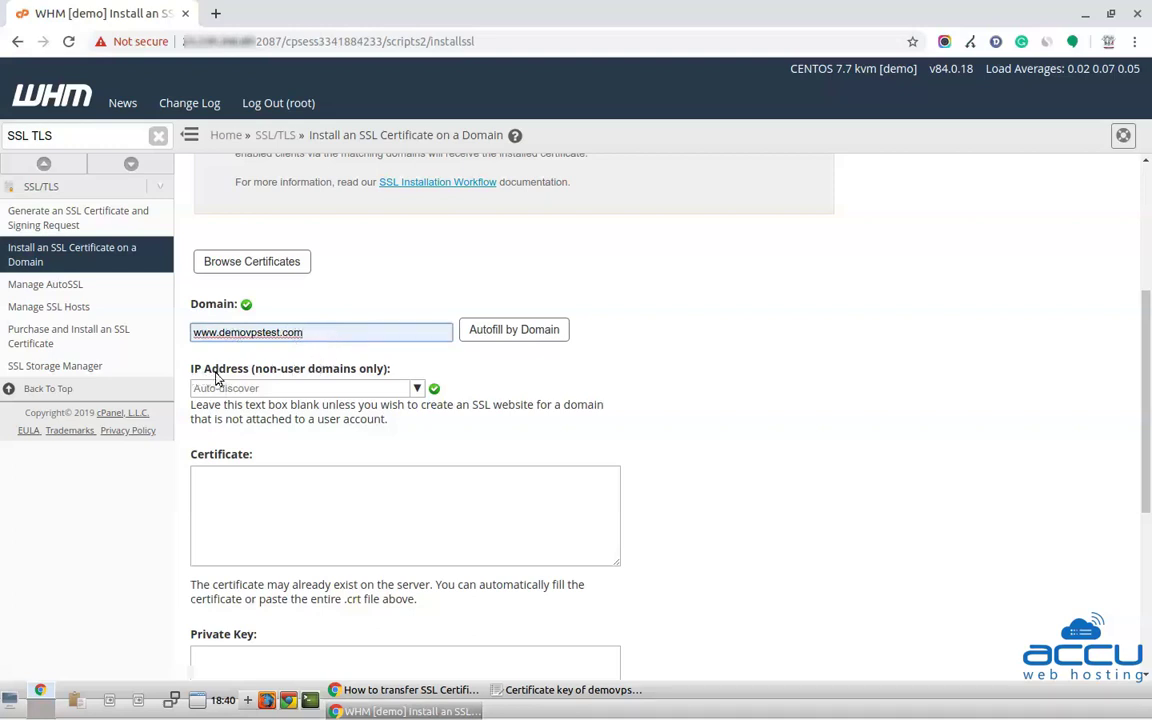
{"action": "left_click", "coordinate": [418, 389]}
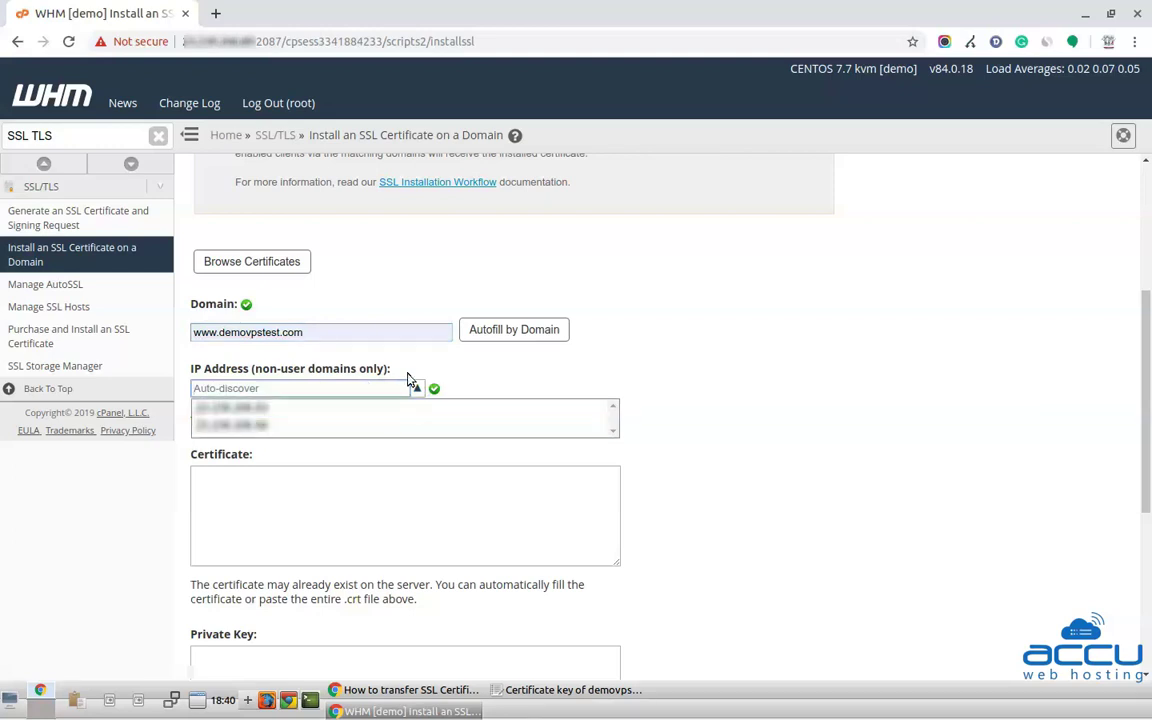
{"action": "left_click", "coordinate": [411, 373]}
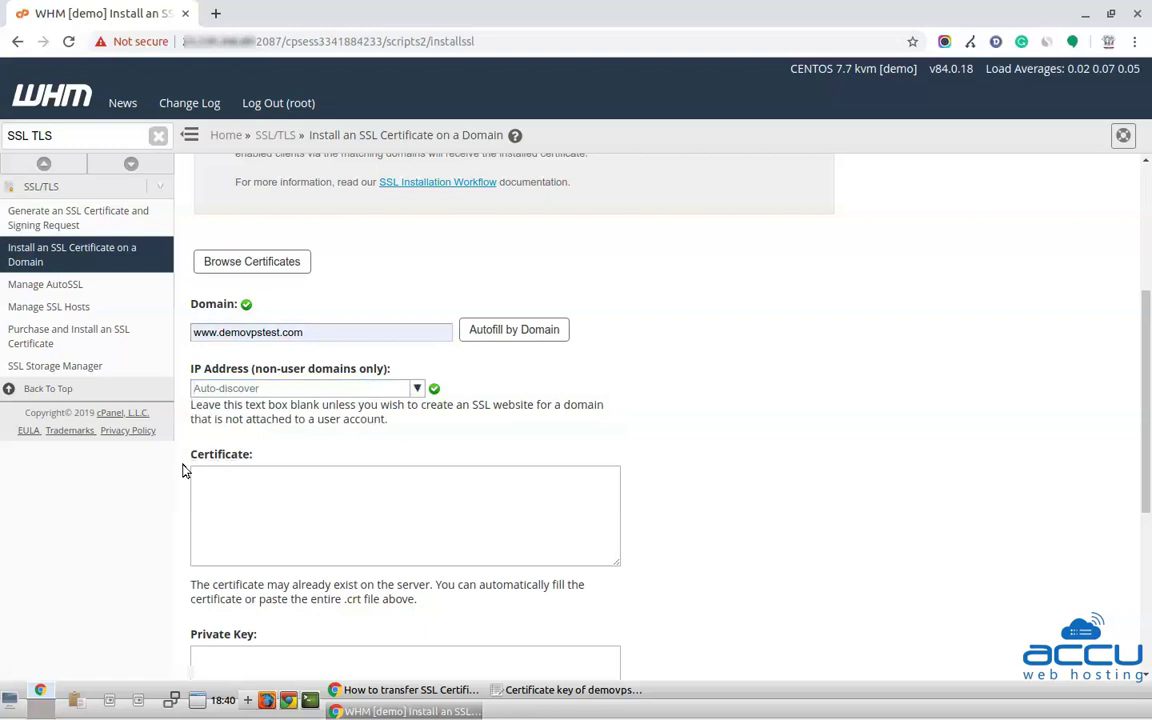
- Switch to the text editor and copy the certificate, including its BEGIN and END lines, from the "Certificate key of demovpstest.com" document
{"action": "left_click", "coordinate": [236, 482]}
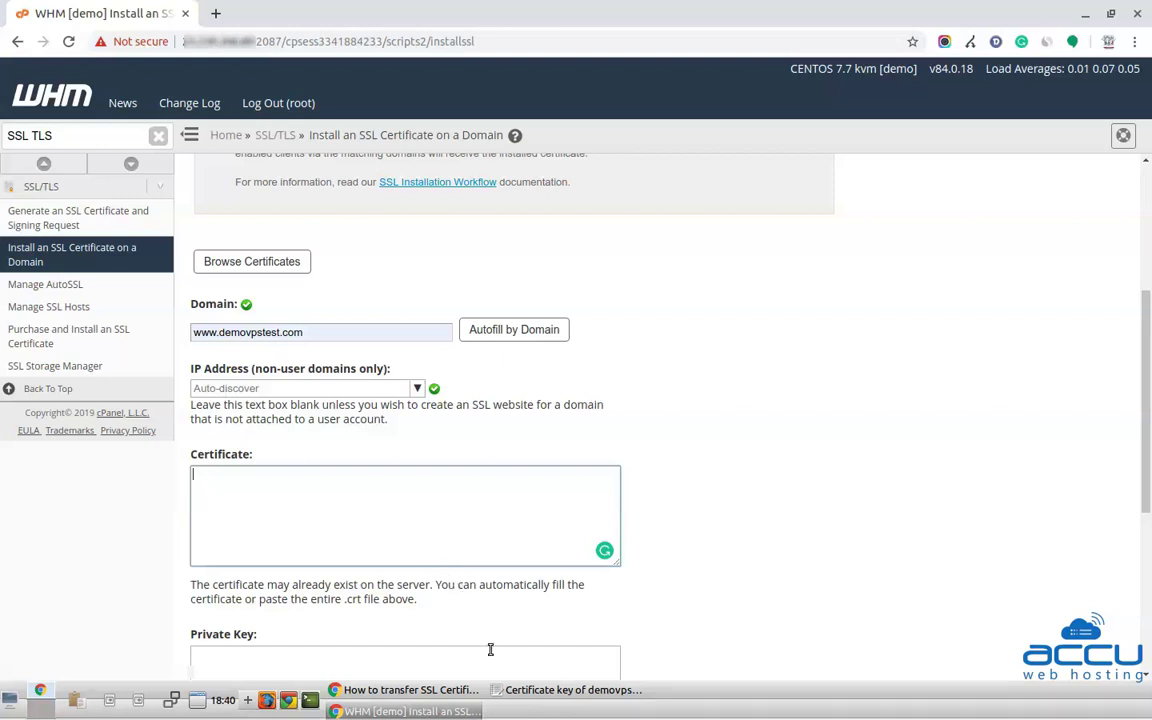
{"action": "left_click", "coordinate": [541, 690]}
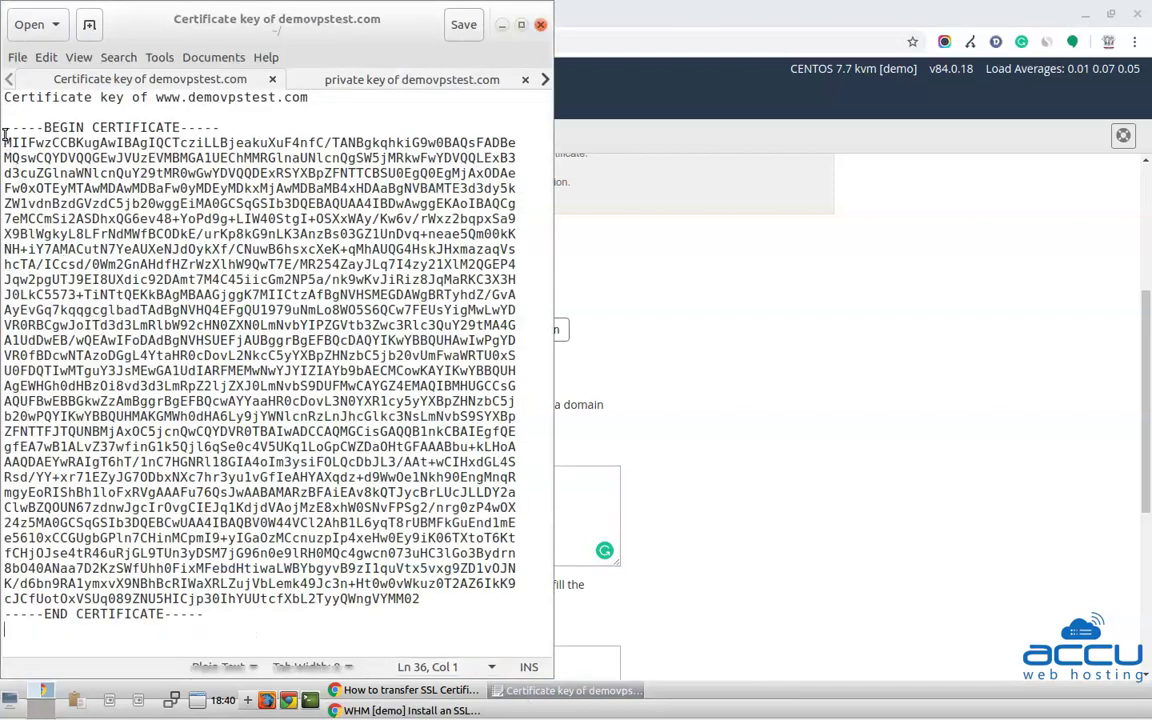
{"action": "left_click_drag", "start_coordinate": [4, 127], "coordinate": [268, 632]}
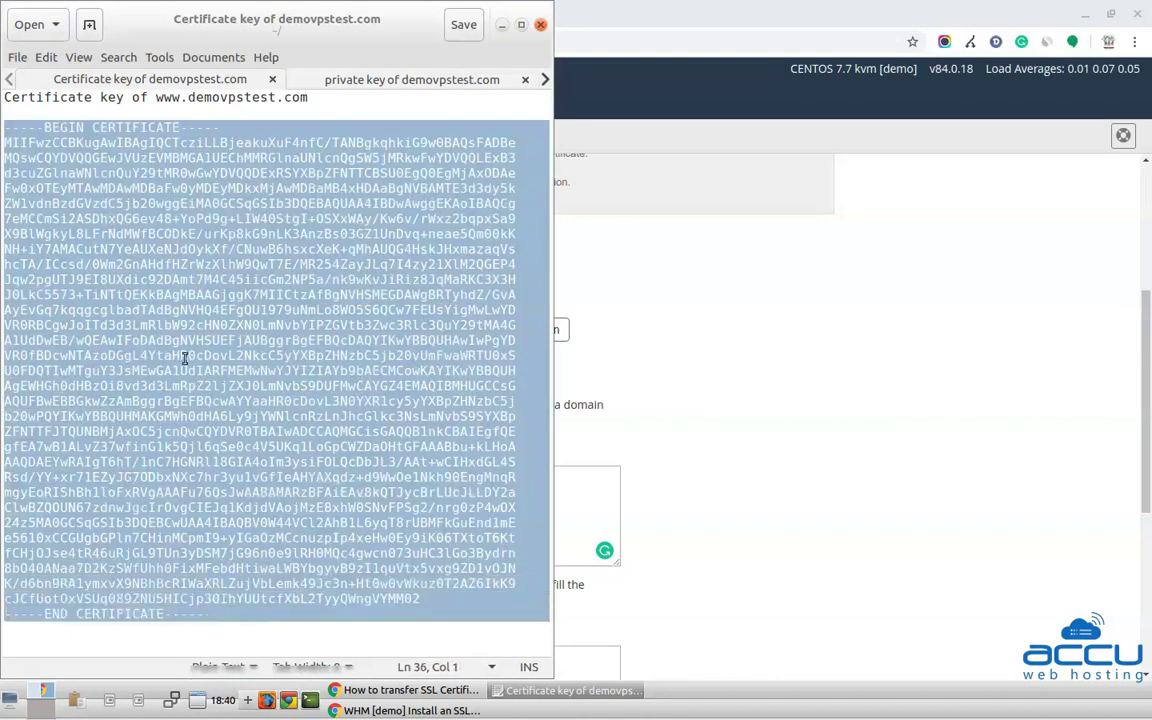
{"action": "right_click", "coordinate": [176, 343]}
{"action": "left_click", "coordinate": [222, 414]}
- Switch back to the browser and paste the copied certificate into the Certificate field of the SSL installation form
{"action": "left_click", "coordinate": [643, 458]}
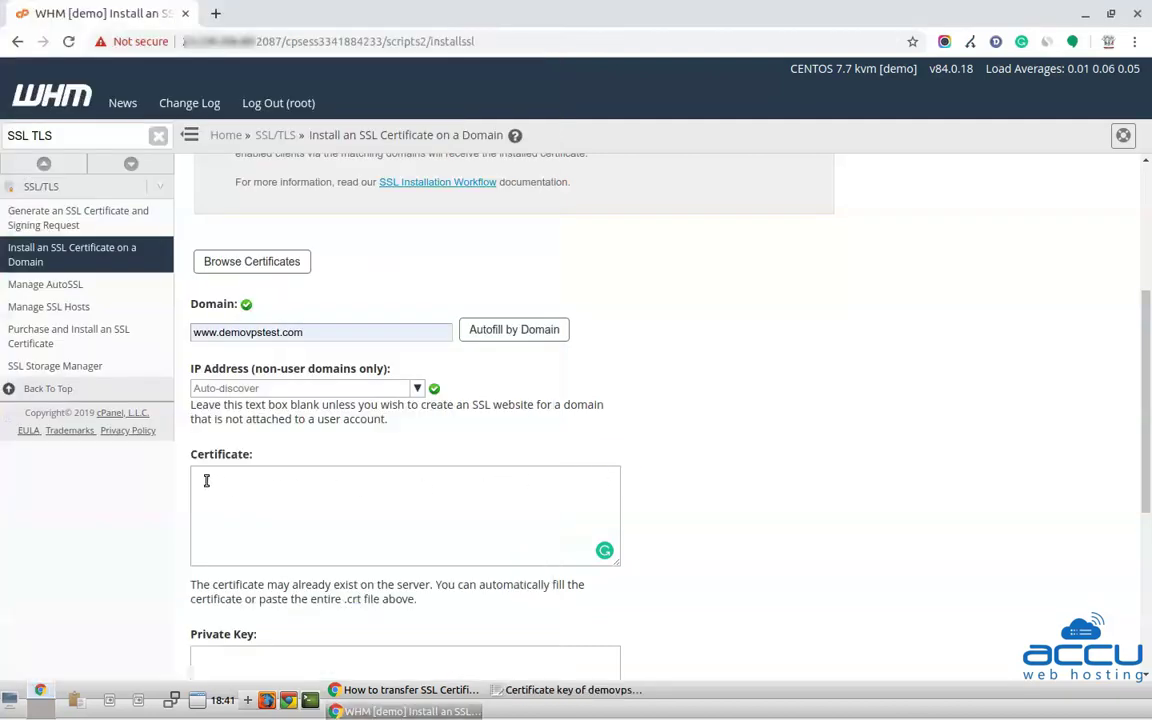
{"action": "left_click", "coordinate": [239, 477]}
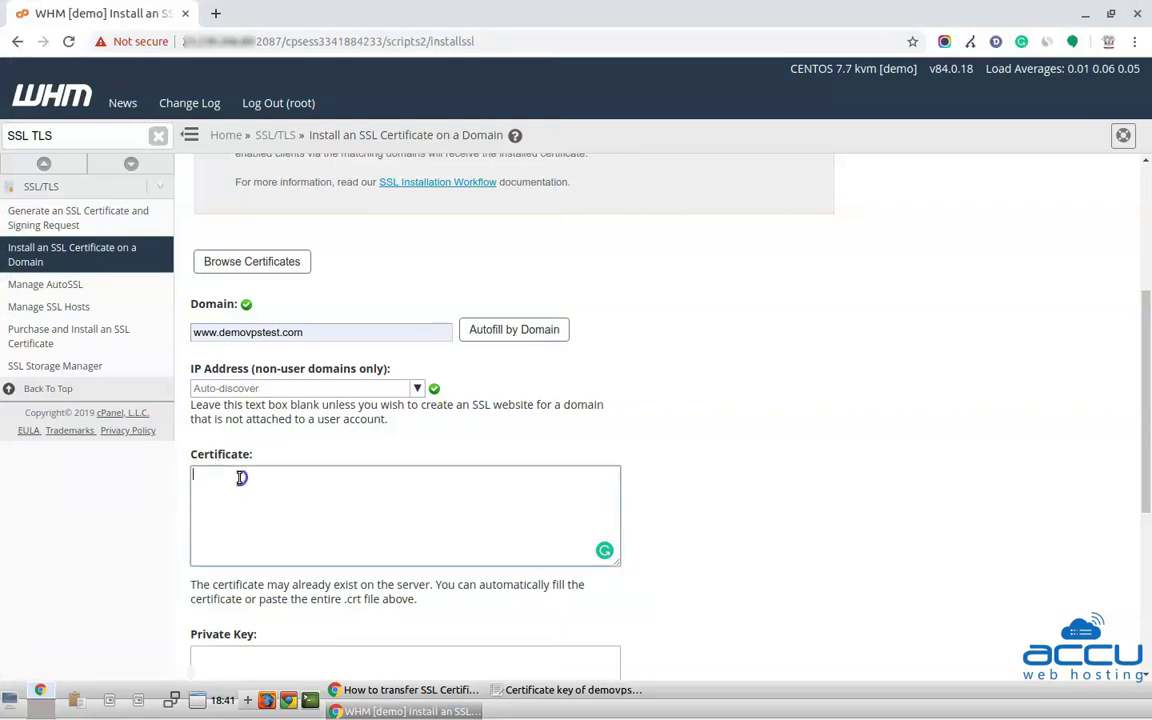
{"action": "right_click", "coordinate": [239, 478]}
{"action": "left_click", "coordinate": [279, 346]}
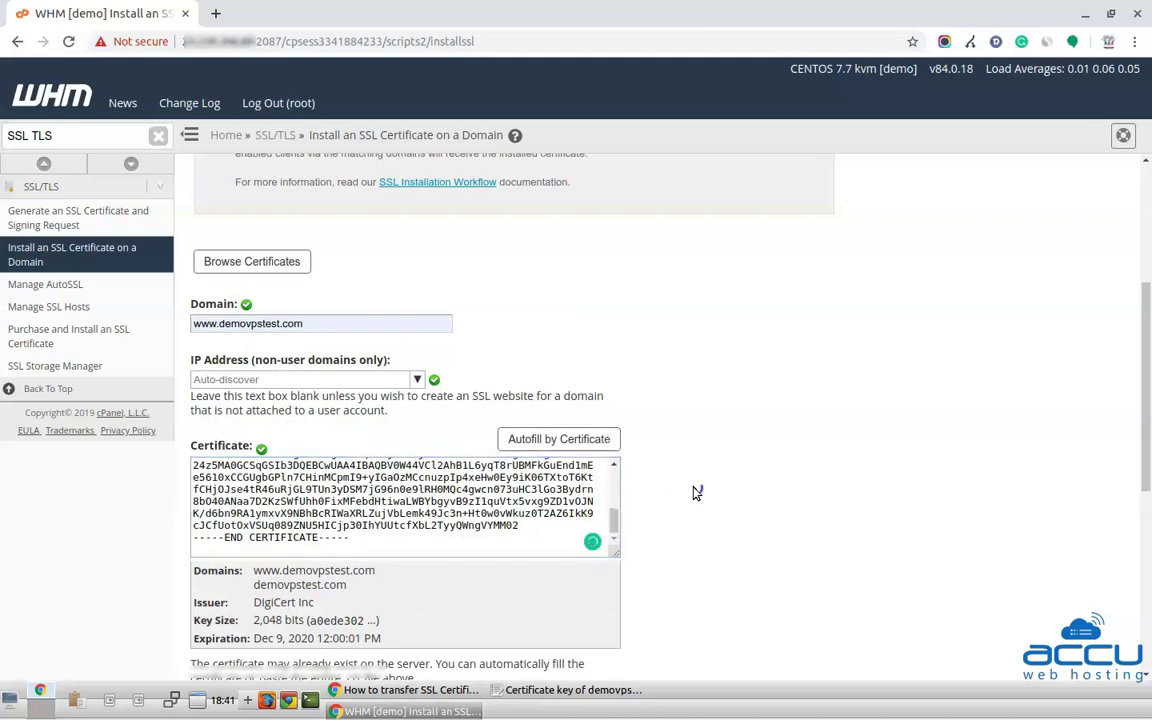
- Switch to the text editor and copy the RSA private key, including its BEGIN and END lines, from the "private key of demovpstest.com" document
{"action": "scroll", "coordinate": [694, 489], "scroll_direction": "down", "scroll_amount": 3}
{"action": "scroll", "coordinate": [632, 468], "scroll_direction": "down", "scroll_amount": 1}
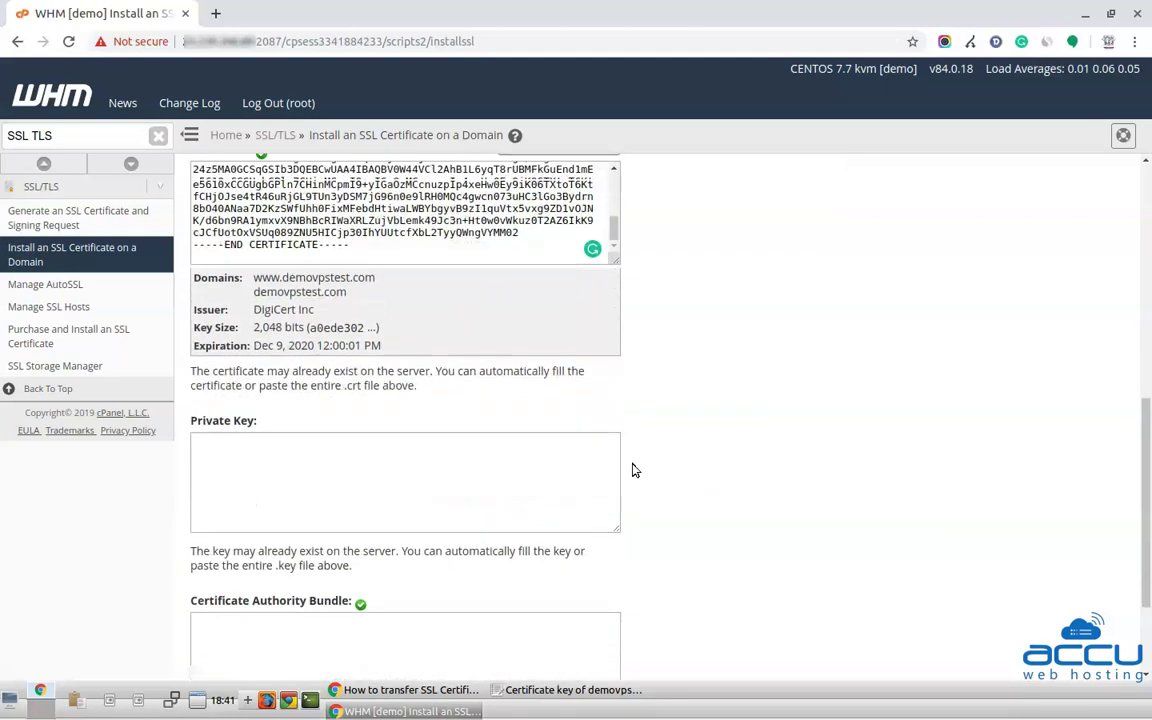
{"action": "scroll", "coordinate": [270, 400], "scroll_direction": "down", "scroll_amount": 1}
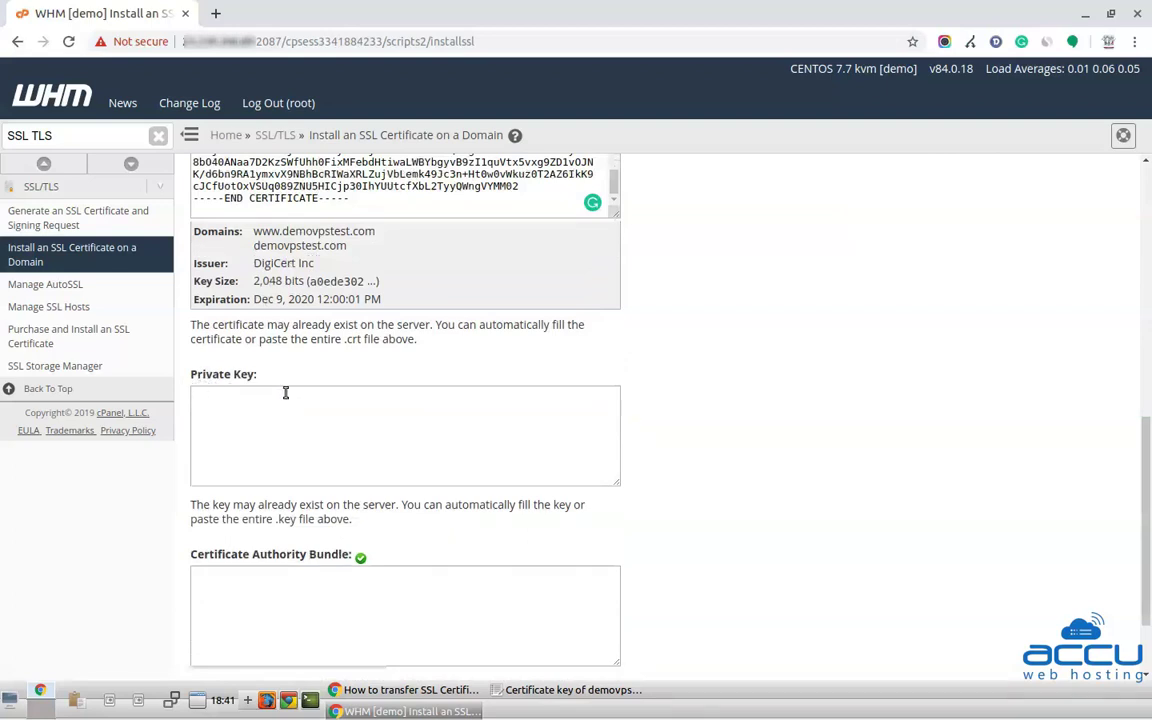
{"action": "left_click", "coordinate": [223, 404]}
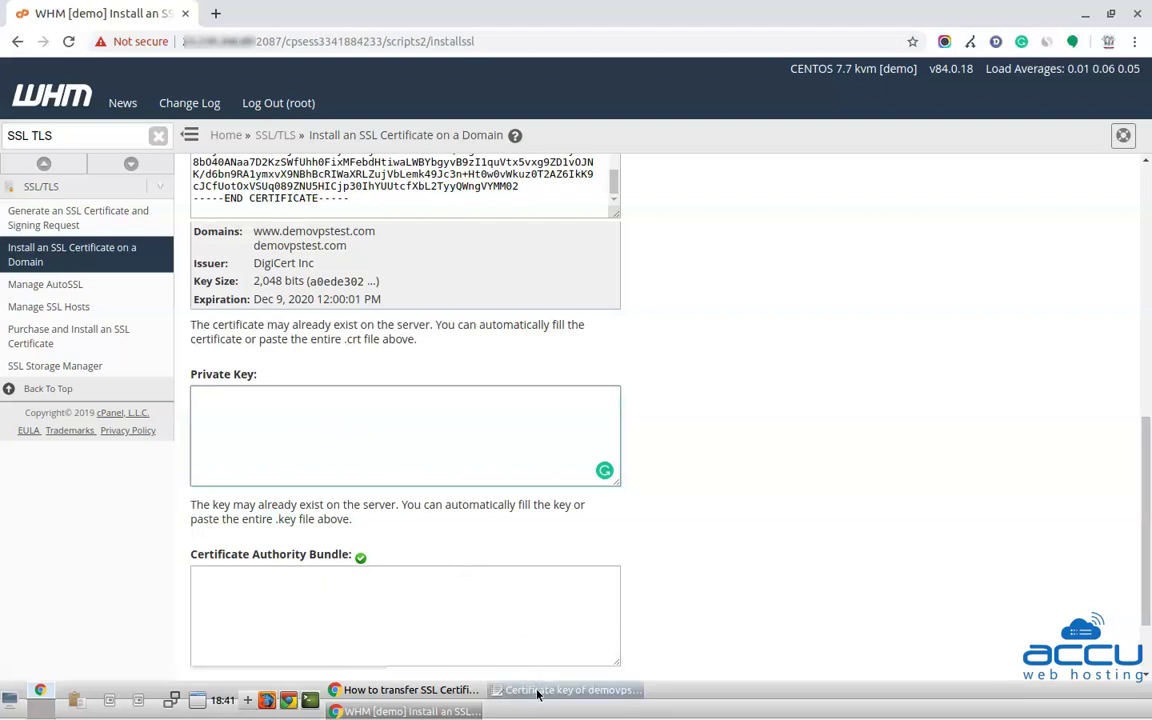
{"action": "left_click", "coordinate": [588, 692]}
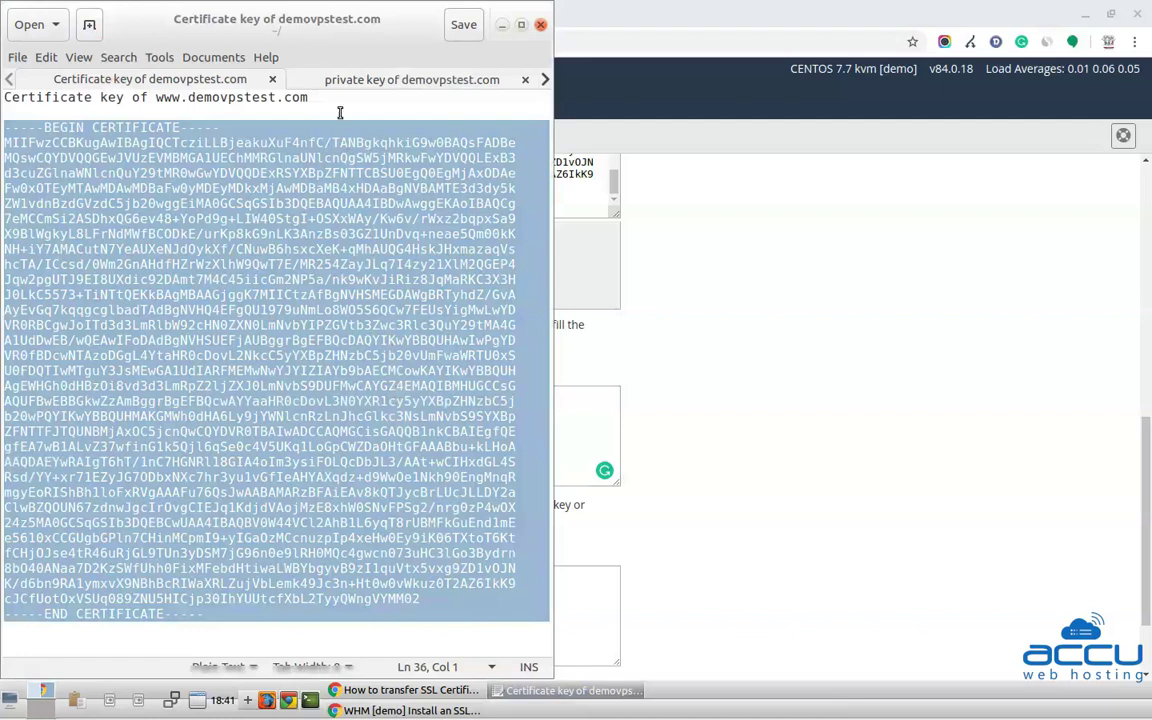
{"action": "left_click", "coordinate": [335, 82]}
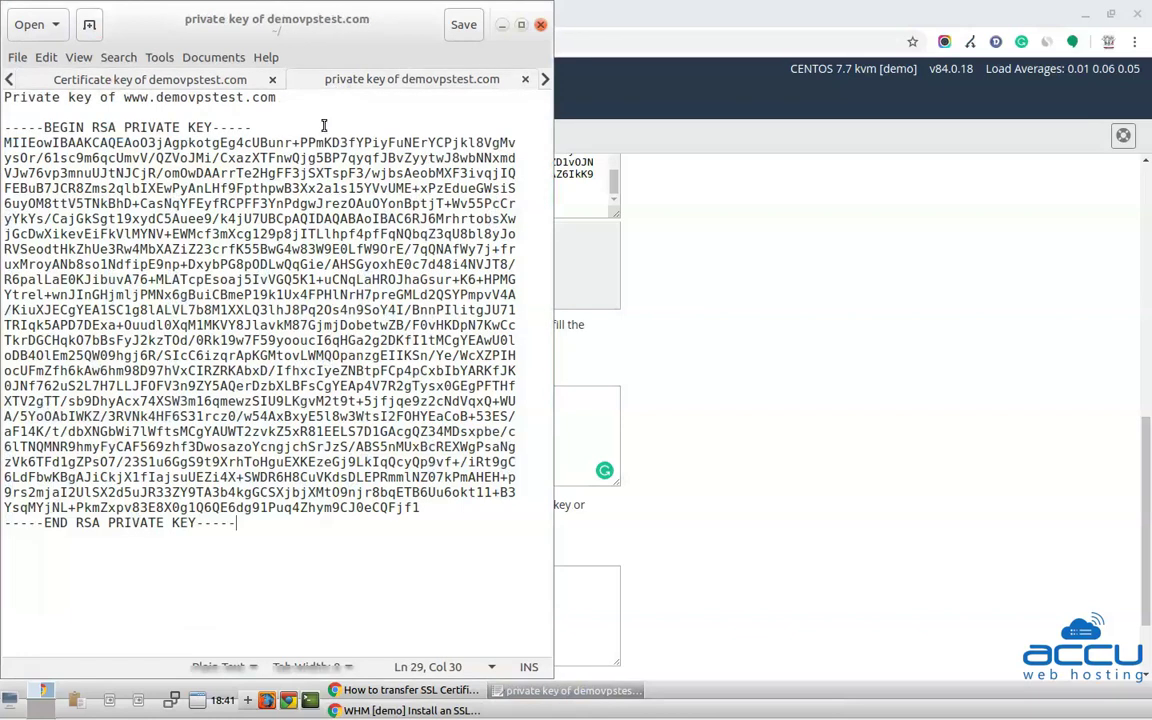
{"action": "left_click_drag", "start_coordinate": [5, 130], "coordinate": [240, 527]}
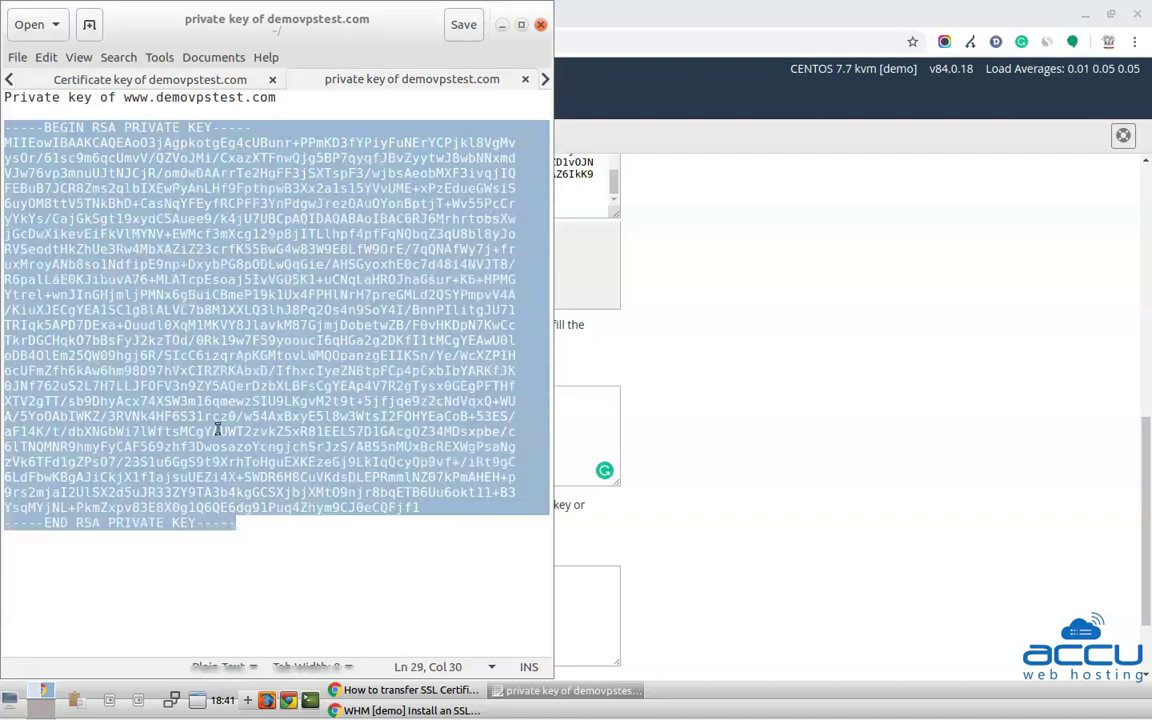
{"action": "right_click", "coordinate": [200, 361]}
{"action": "left_click", "coordinate": [235, 431]}
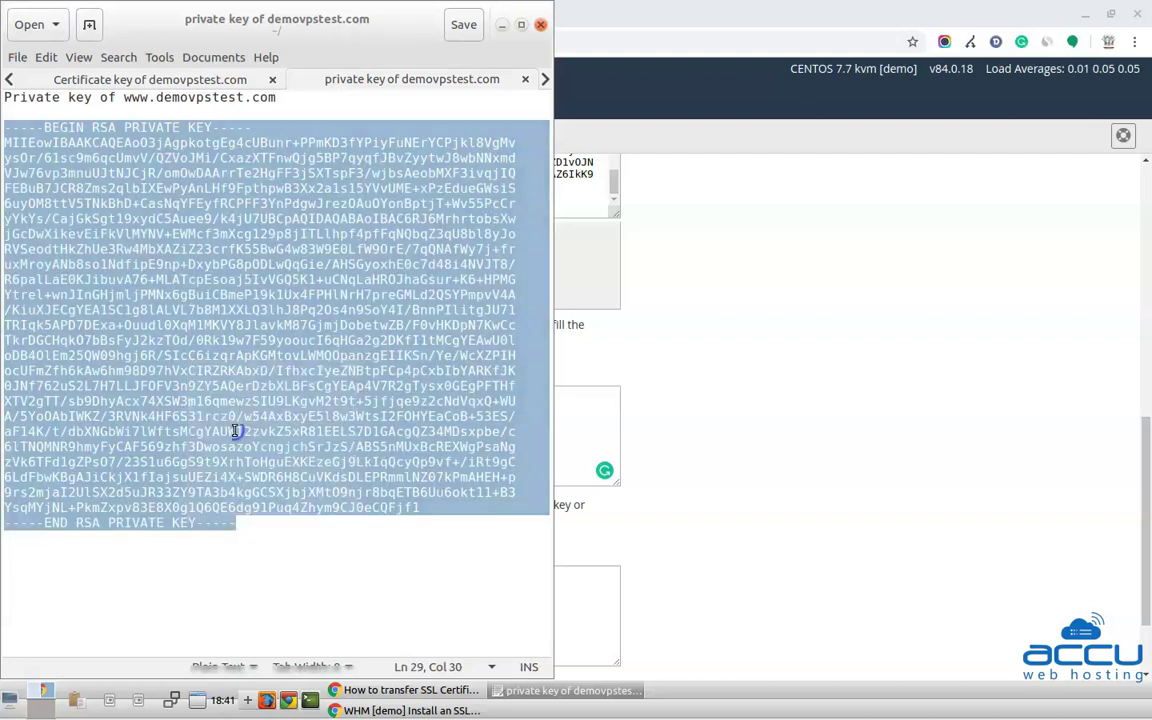
- Switch back to the browser and paste the copied key into the Private Key field of the SSL installation form
{"action": "left_click", "coordinate": [648, 545]}
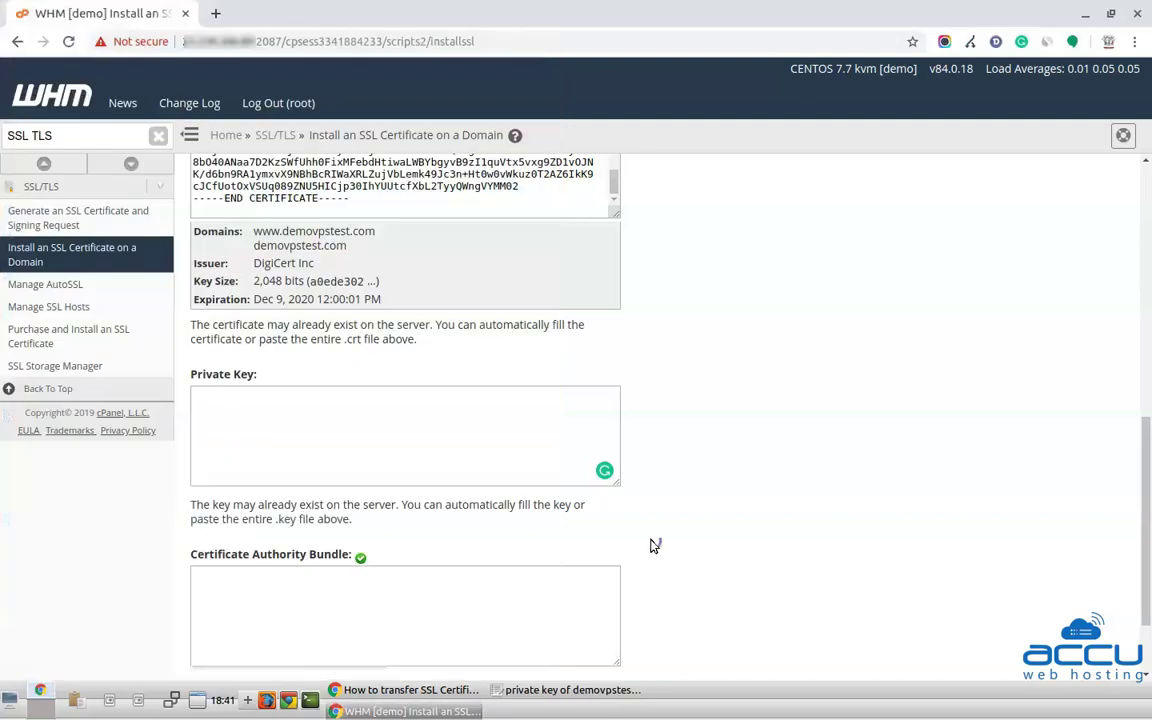
{"action": "left_click", "coordinate": [256, 404]}
{"action": "right_click", "coordinate": [256, 404]}
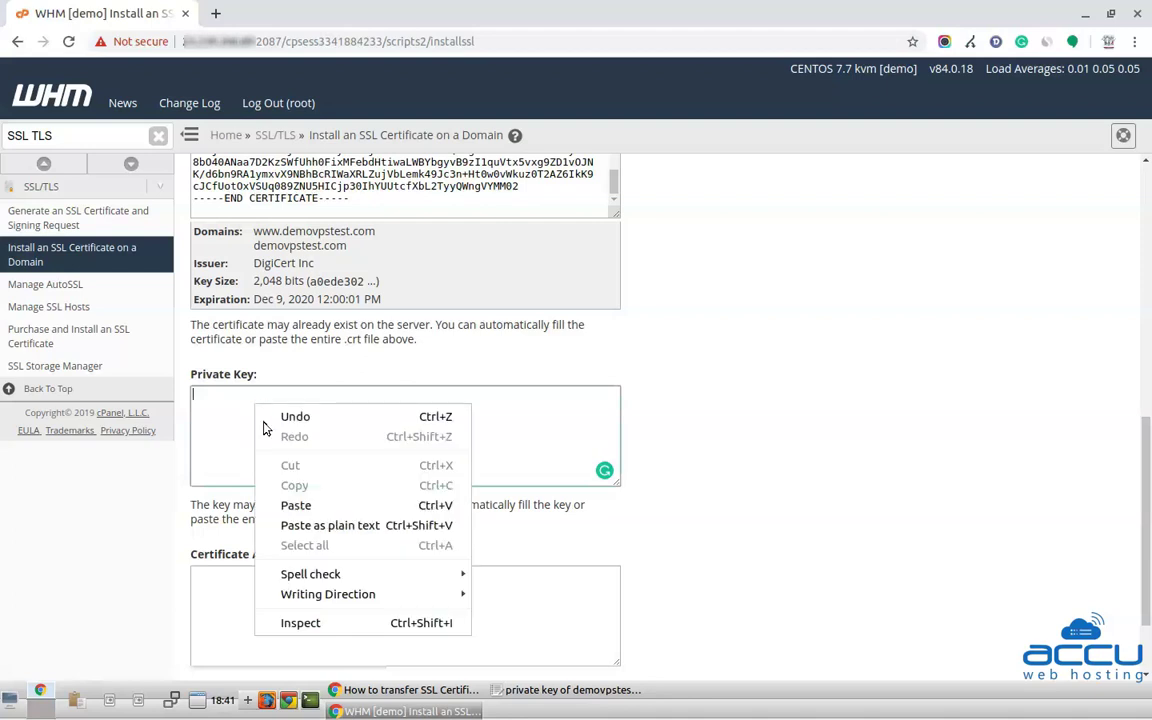
{"action": "left_click", "coordinate": [297, 504]}
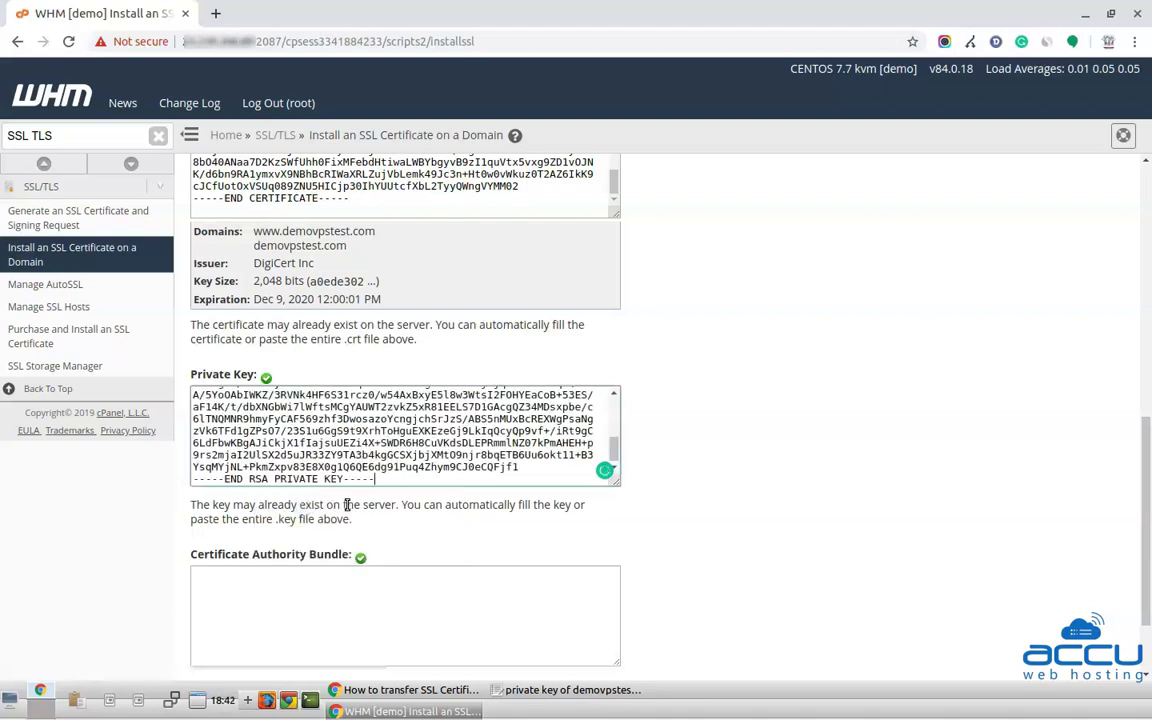
- Install the SSL certificate on the domain with the Certificate Authority Bundle left empty, and dismiss the installation message
{"action": "scroll", "coordinate": [347, 505], "scroll_direction": "down", "scroll_amount": 2}
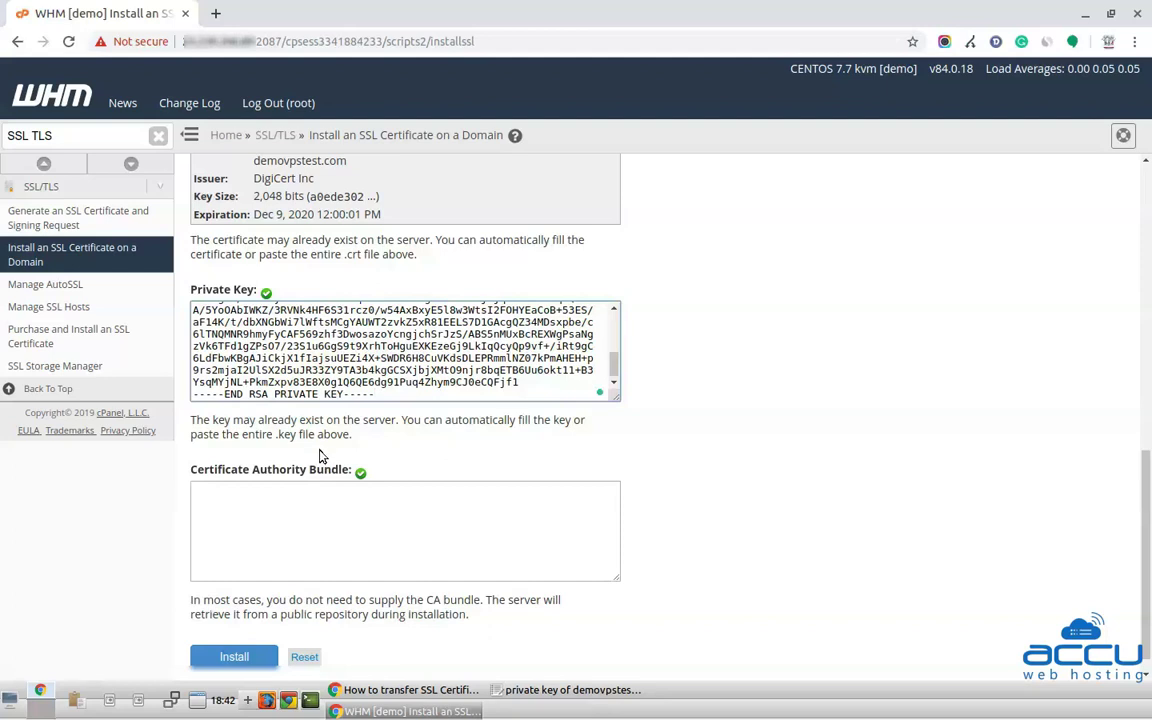
{"action": "left_click", "coordinate": [226, 658]}
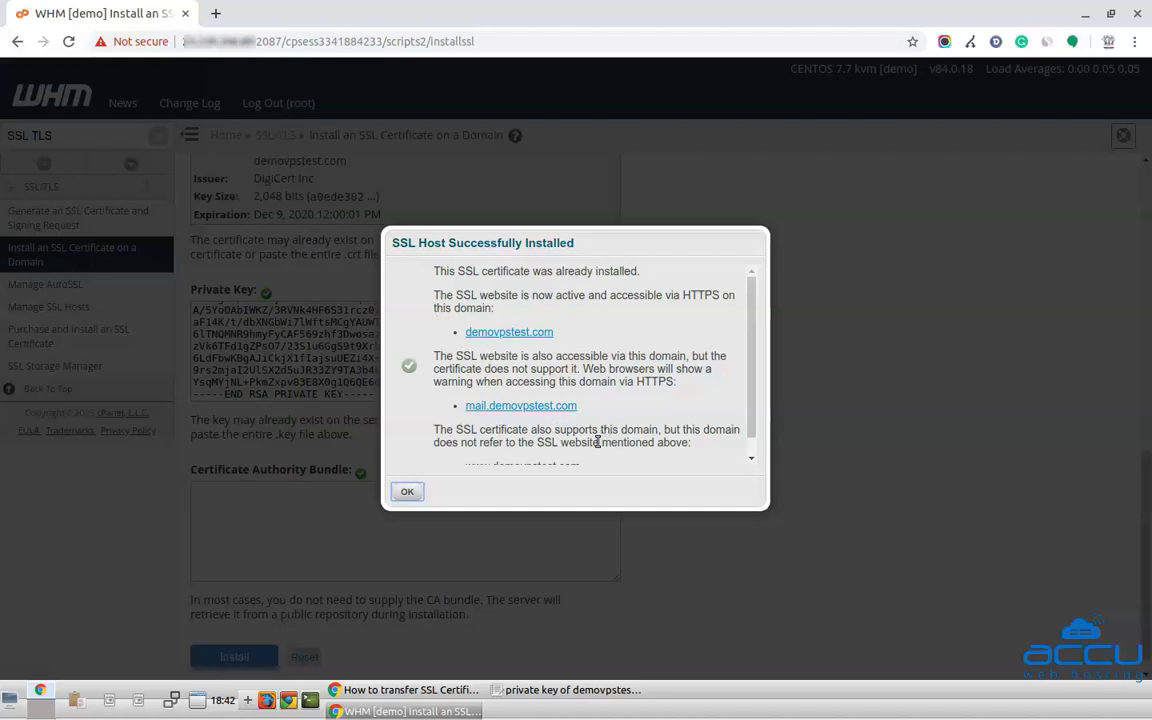
{"action": "left_click", "coordinate": [408, 494]}
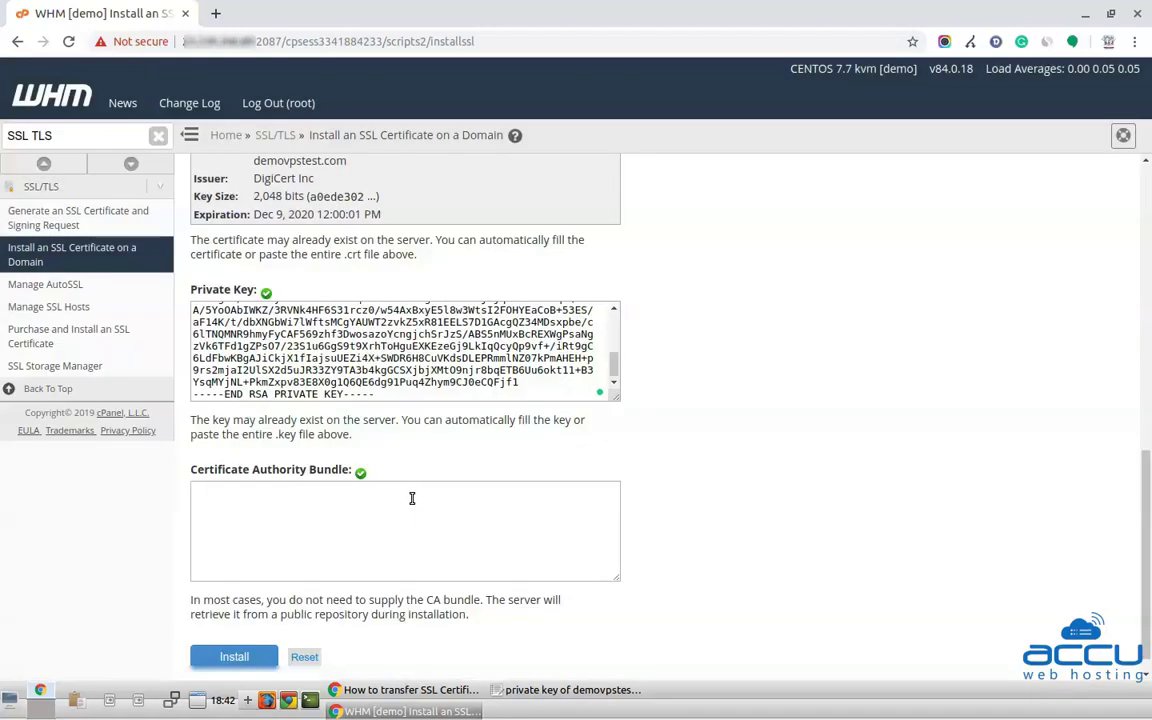